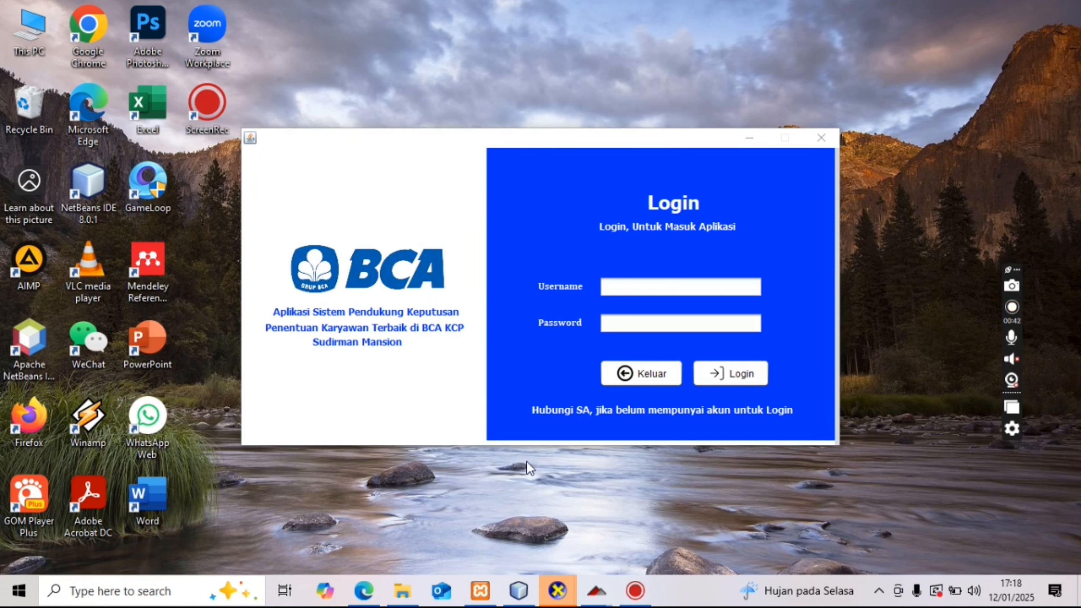
- Check in XAMPP that Apache and MySQL are running, then bring the BCA login window forward
click(480, 592)
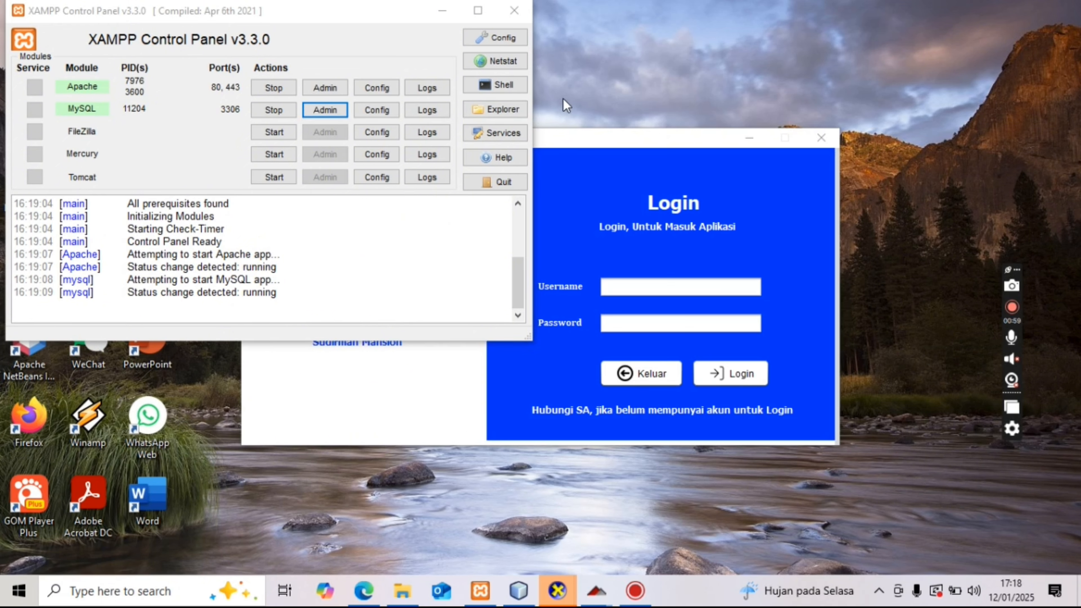
click(589, 171)
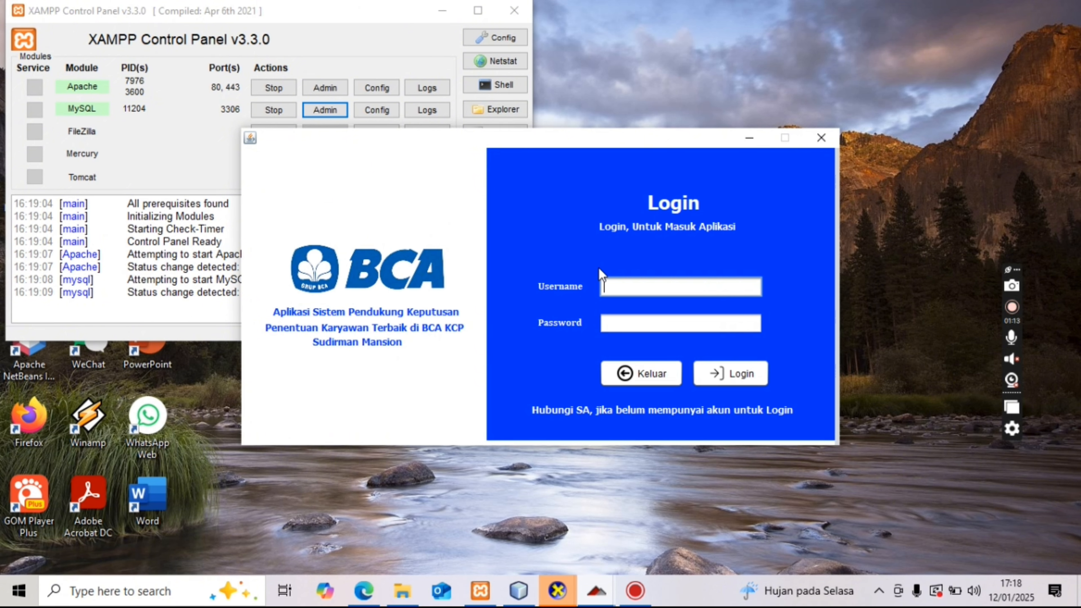
- Attempt to log in with username 'admin', then dismiss the failed-login message
text(adminj)
key(BackSpace)
key(Tab)
text(********)
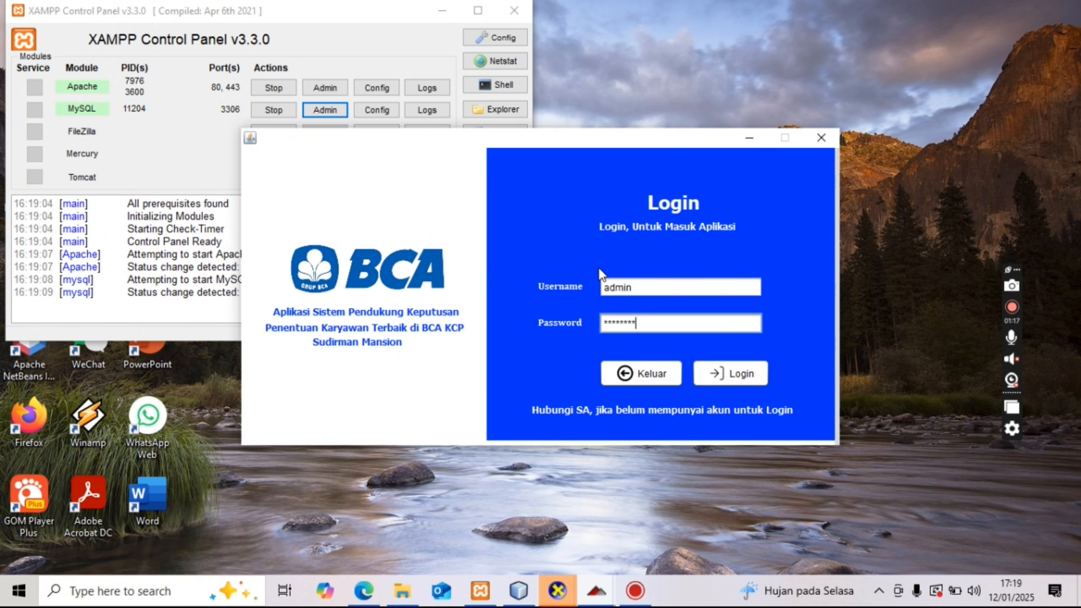
click(717, 374)
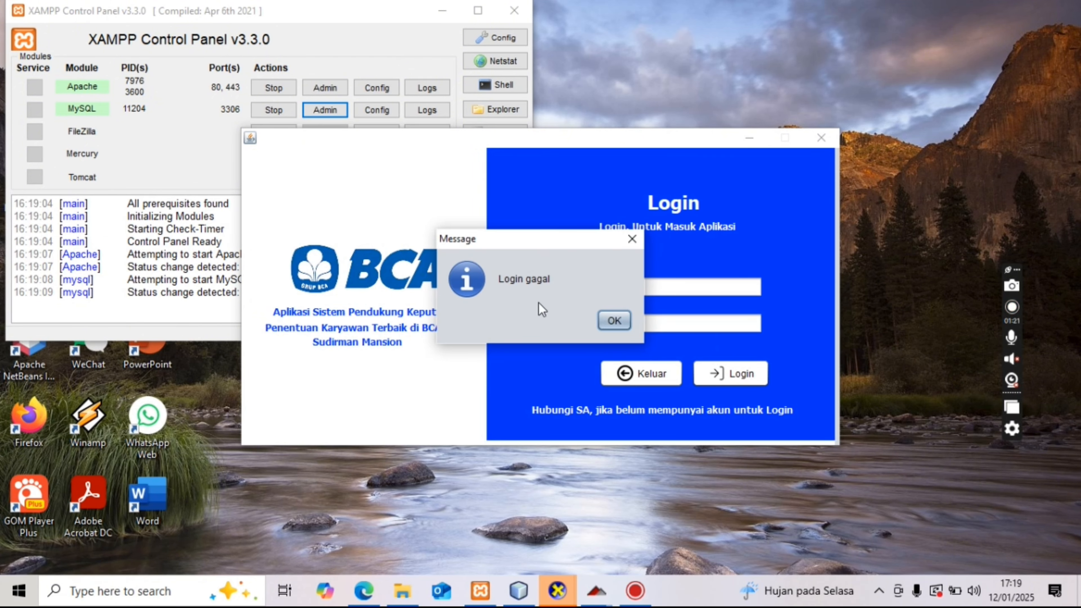
click(613, 320)
- Log in again as 'admin' with the account password and acknowledge Login Berhasil
text(admin)
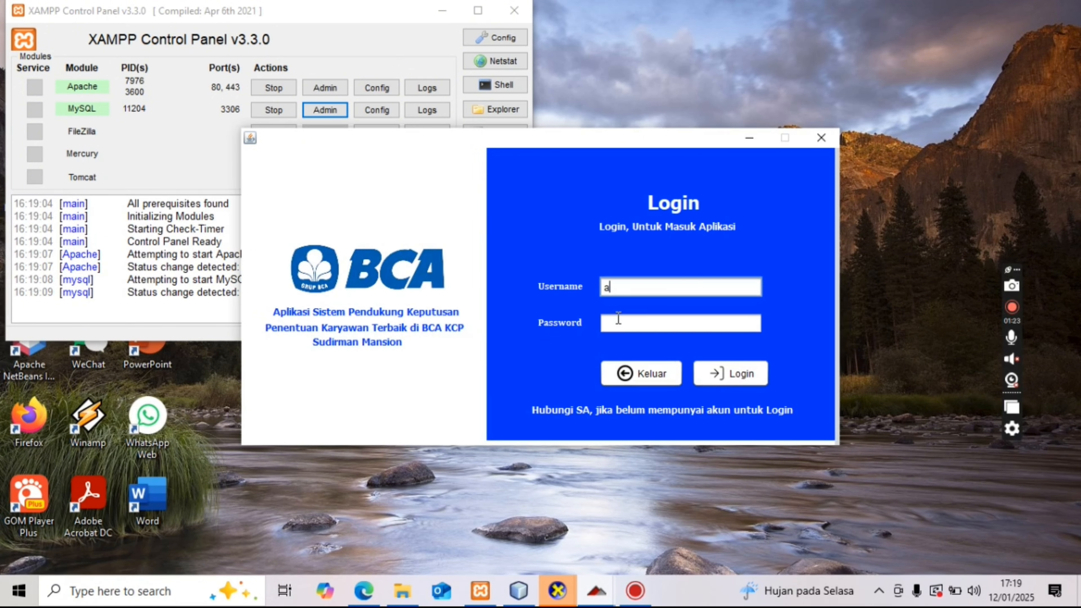
key(Tab)
text(admin)
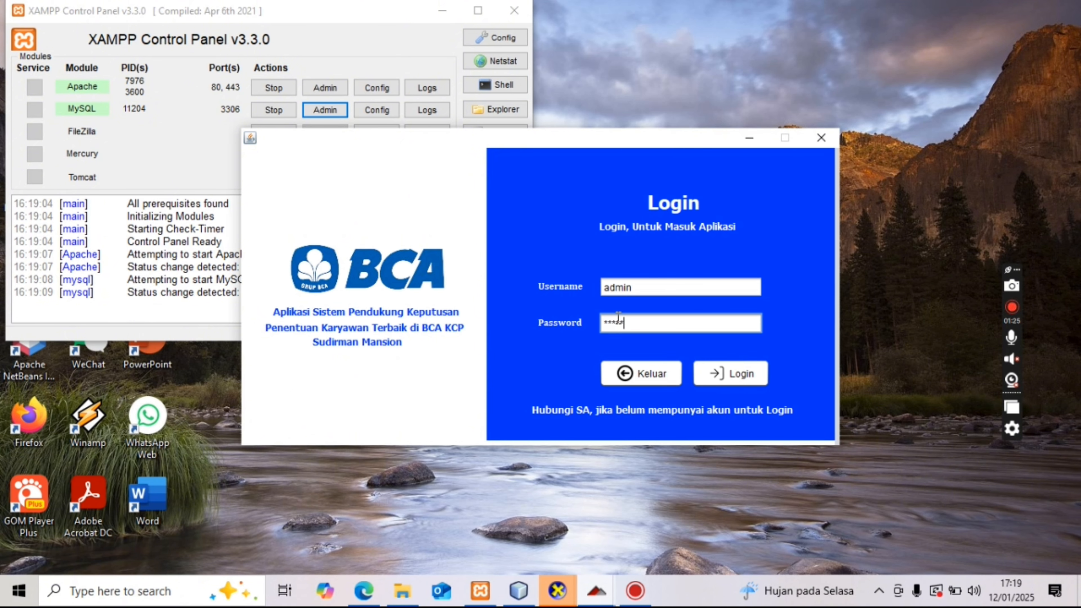
key(Return)
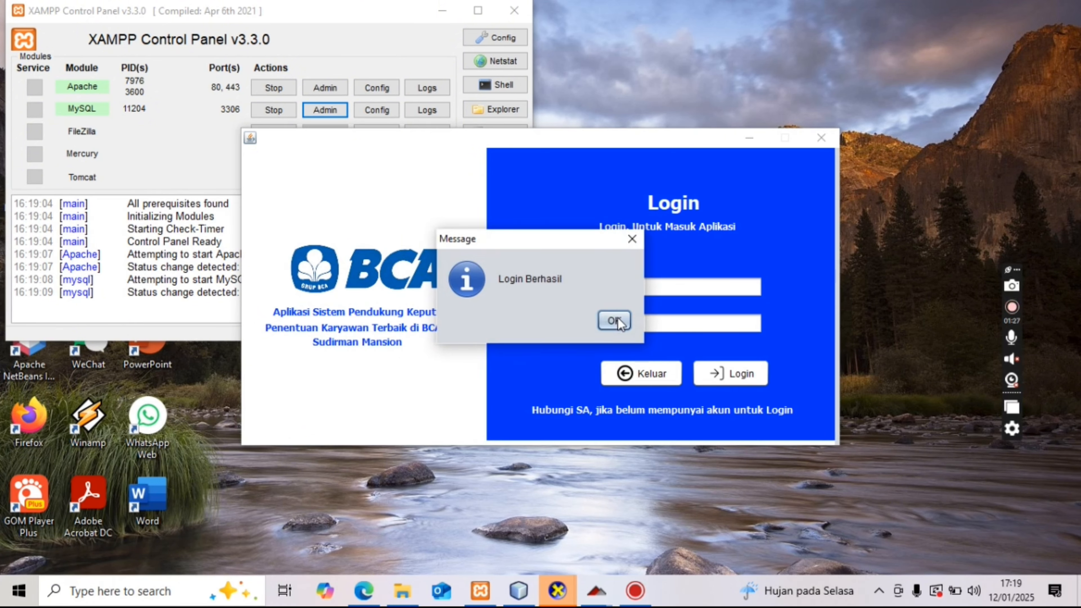
click(613, 321)
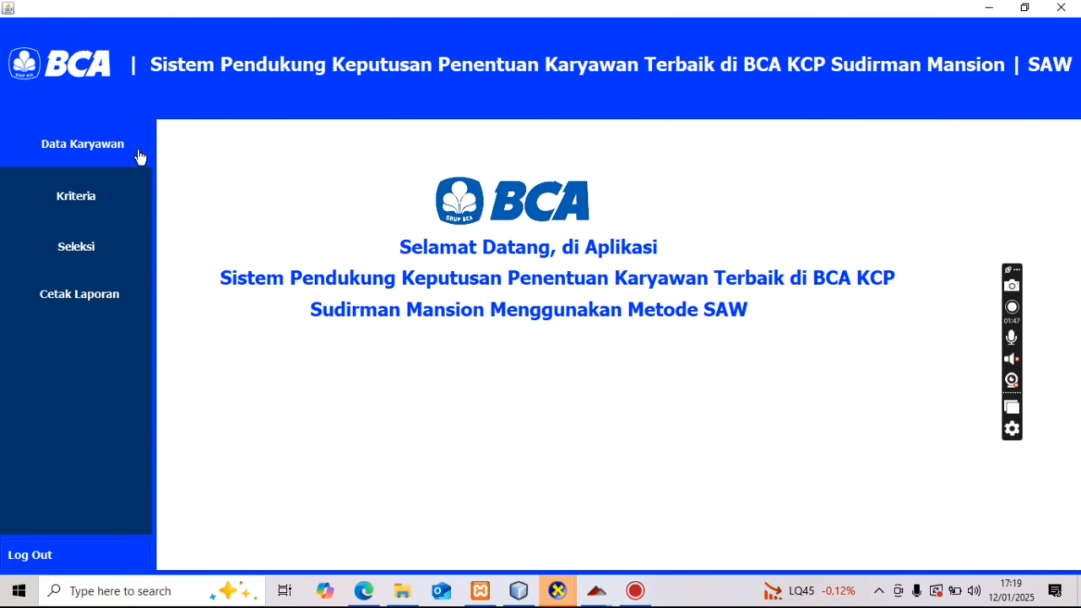
- Browse the Kriteria, Seleksi and Cetak Laporan pages, ending back on Data Karyawan
click(128, 154)
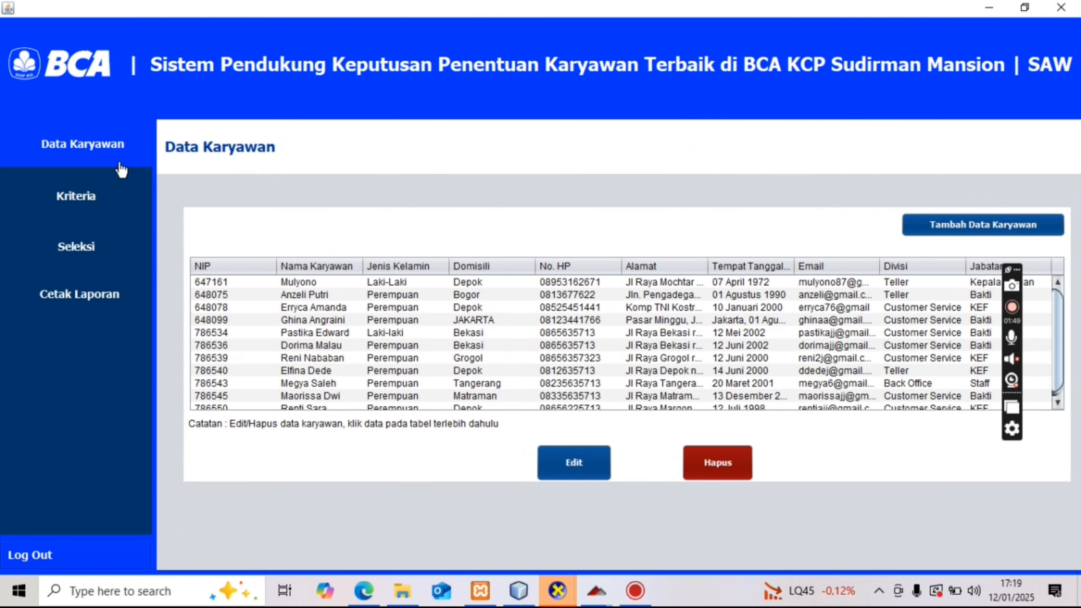
click(105, 195)
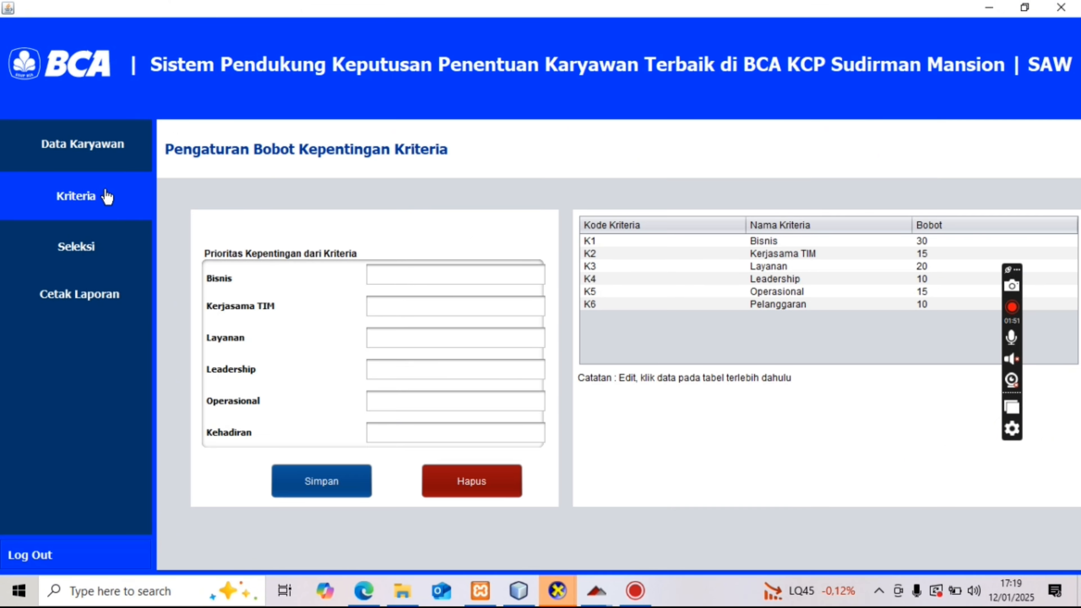
click(87, 245)
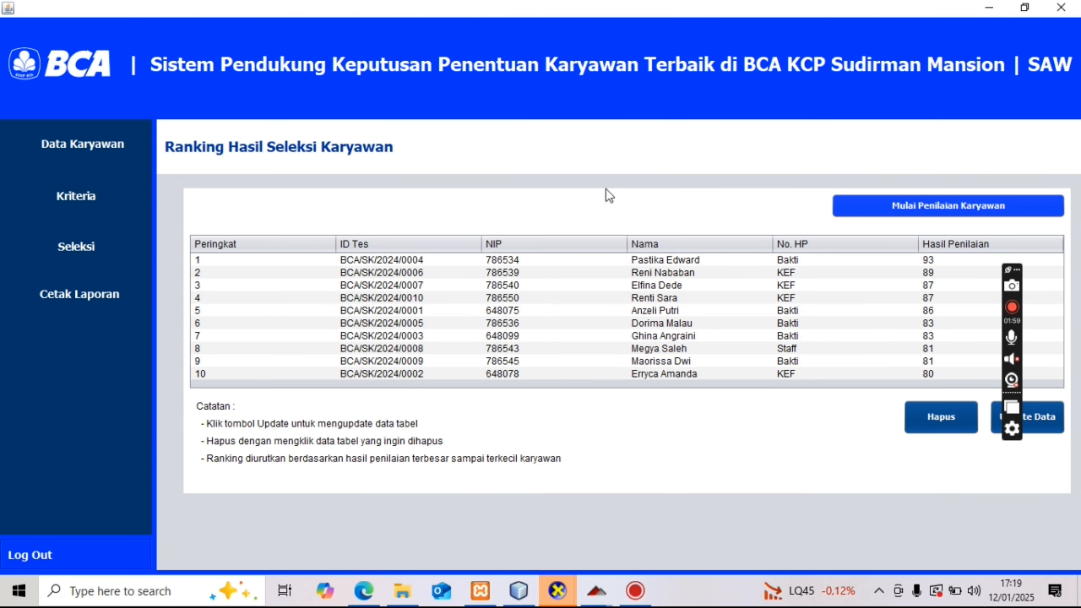
click(52, 295)
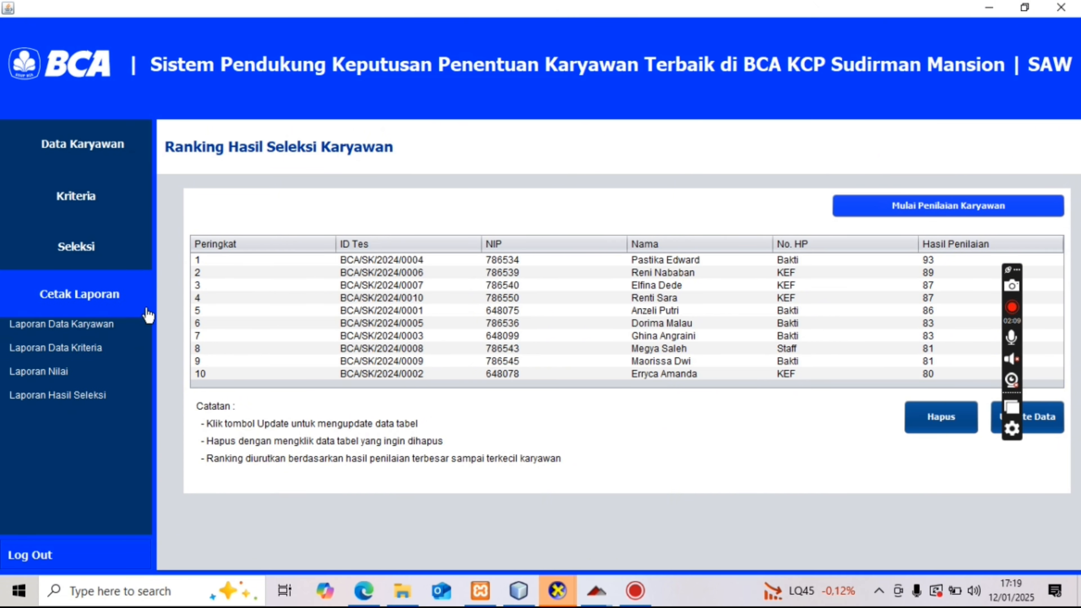
click(137, 154)
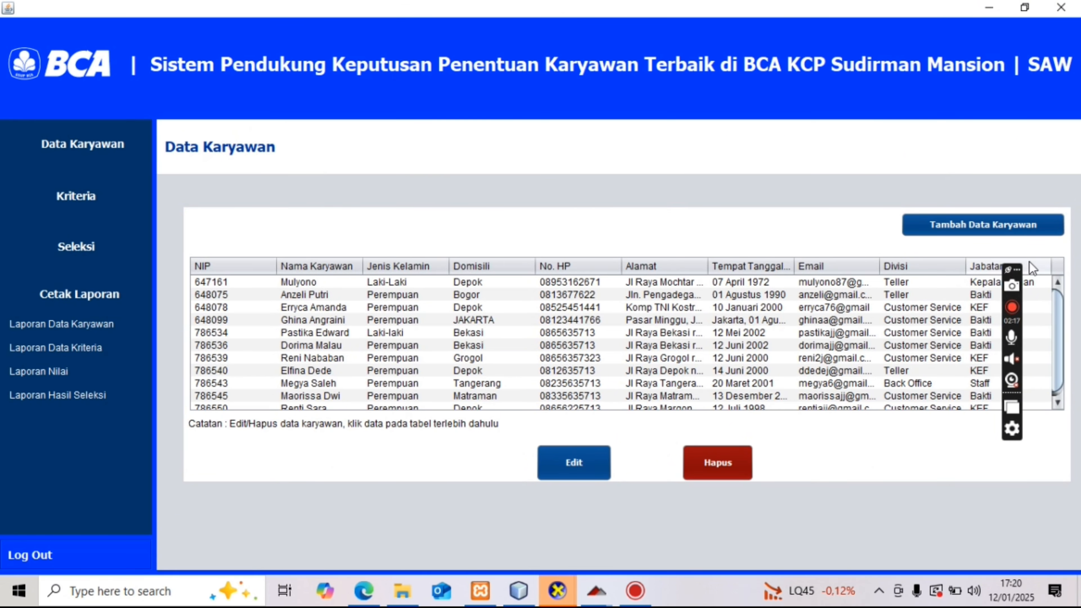
- Delete the last row of the Data Karyawan table with Hapus, leaving ten employees
mouse_move(1060, 303)
mouse_down()
mouse_move(1060, 315)
mouse_move(1057, 302)
mouse_up()
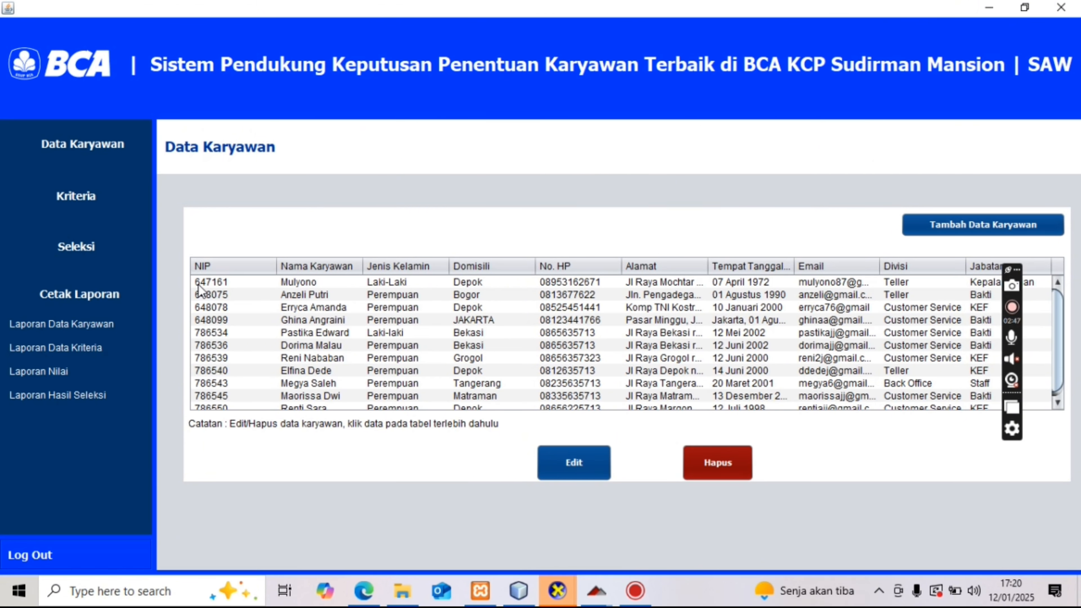
click(209, 286)
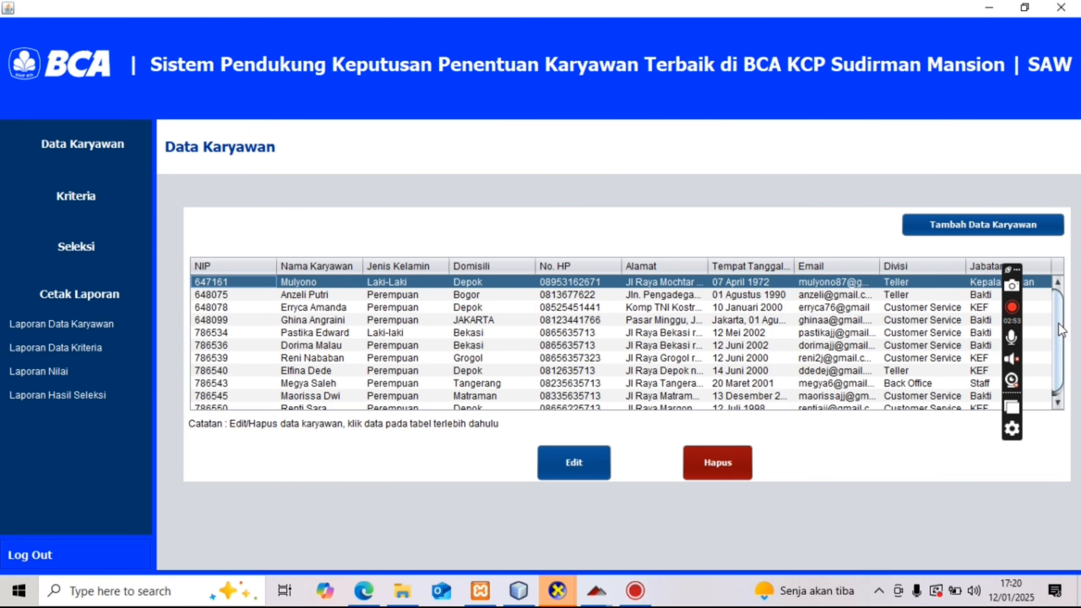
scroll(1060, 329, down, 1)
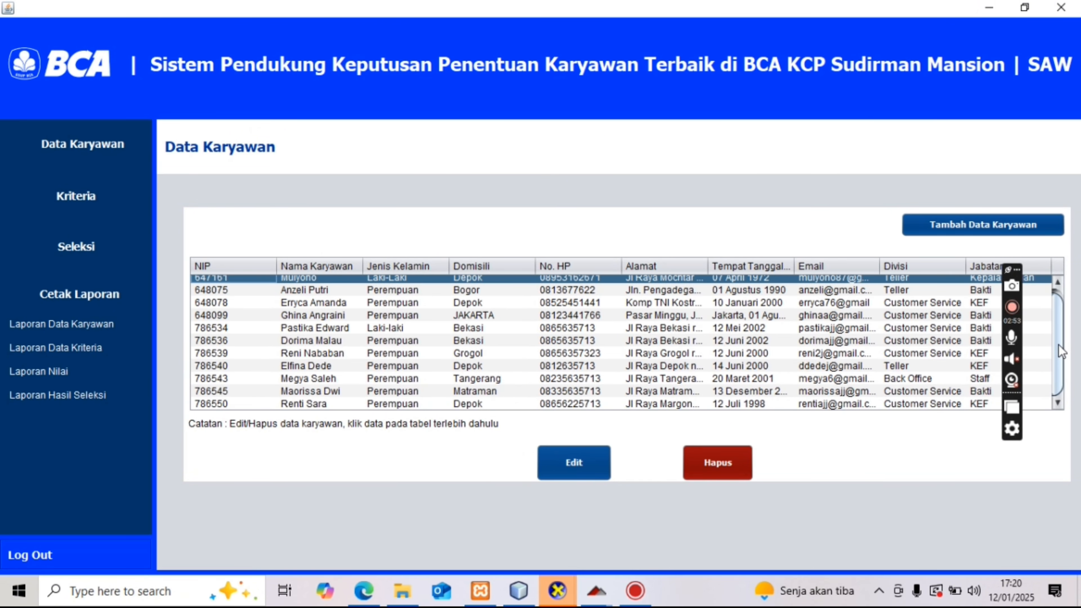
click(283, 405)
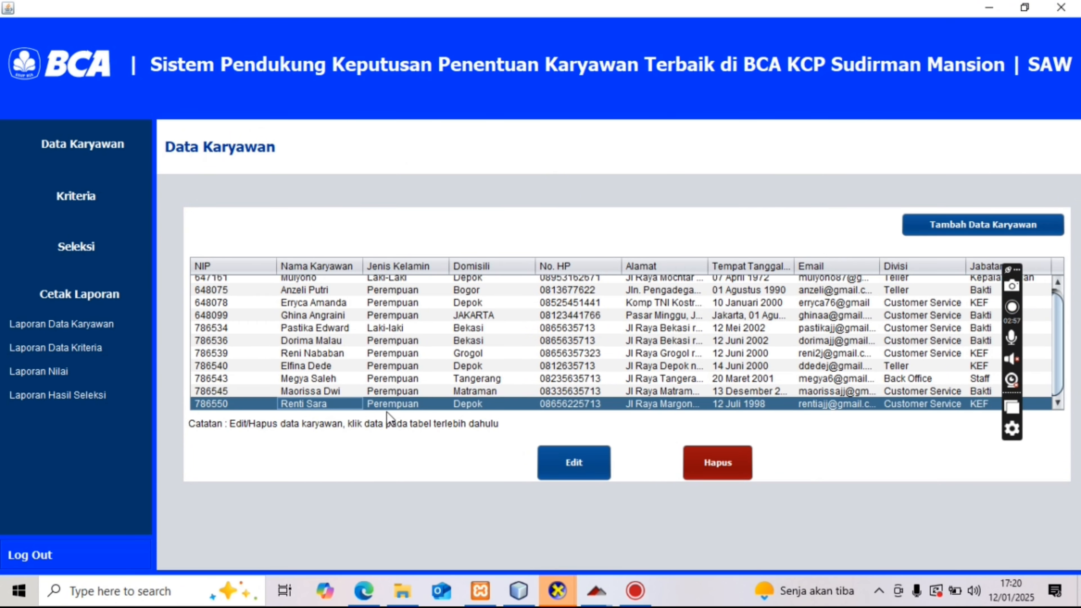
click(698, 456)
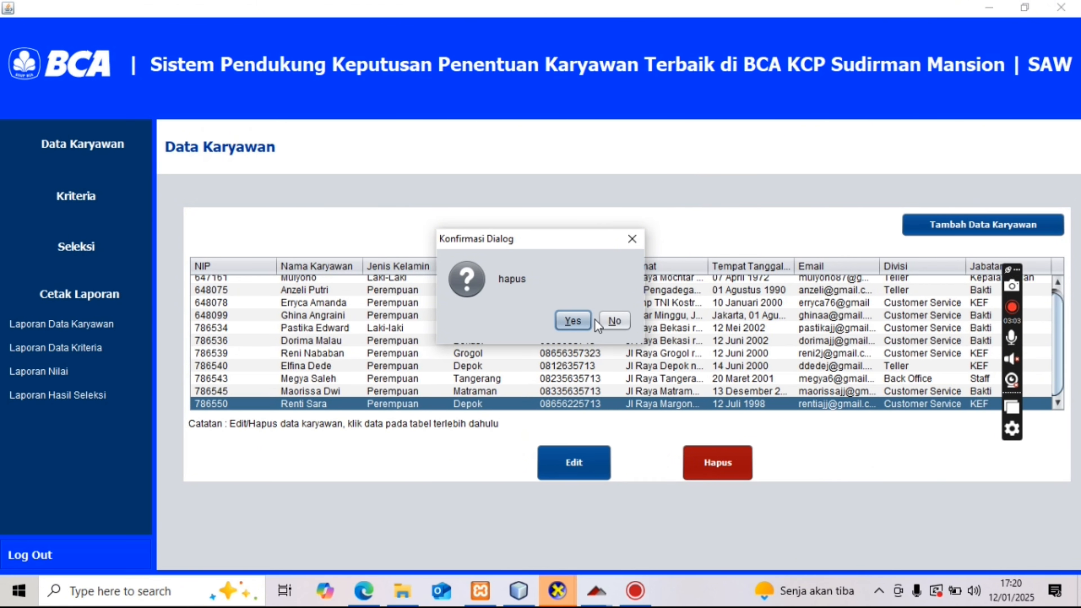
click(582, 321)
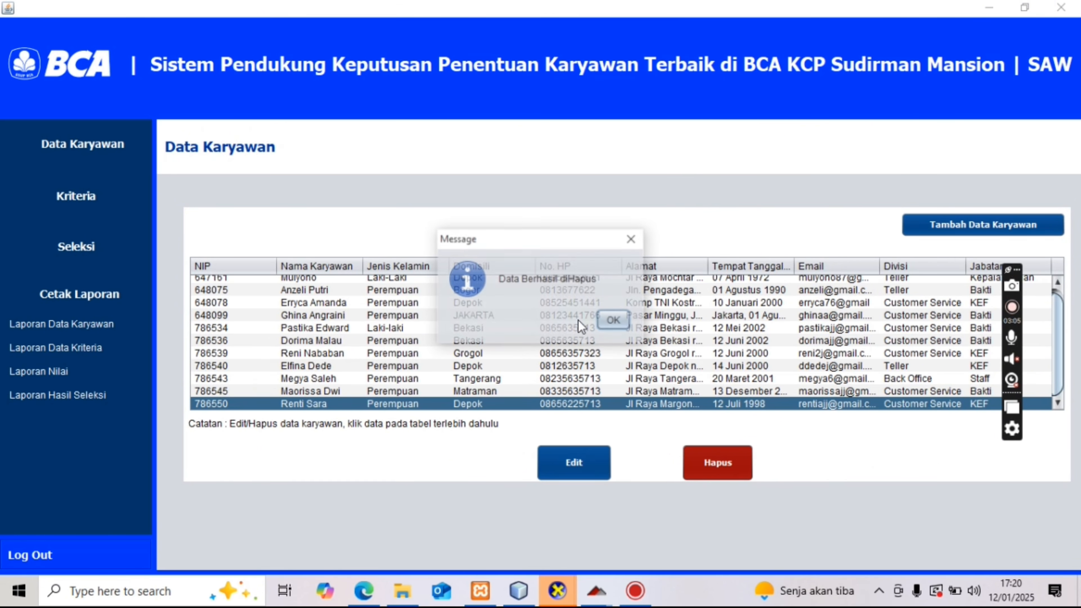
click(608, 322)
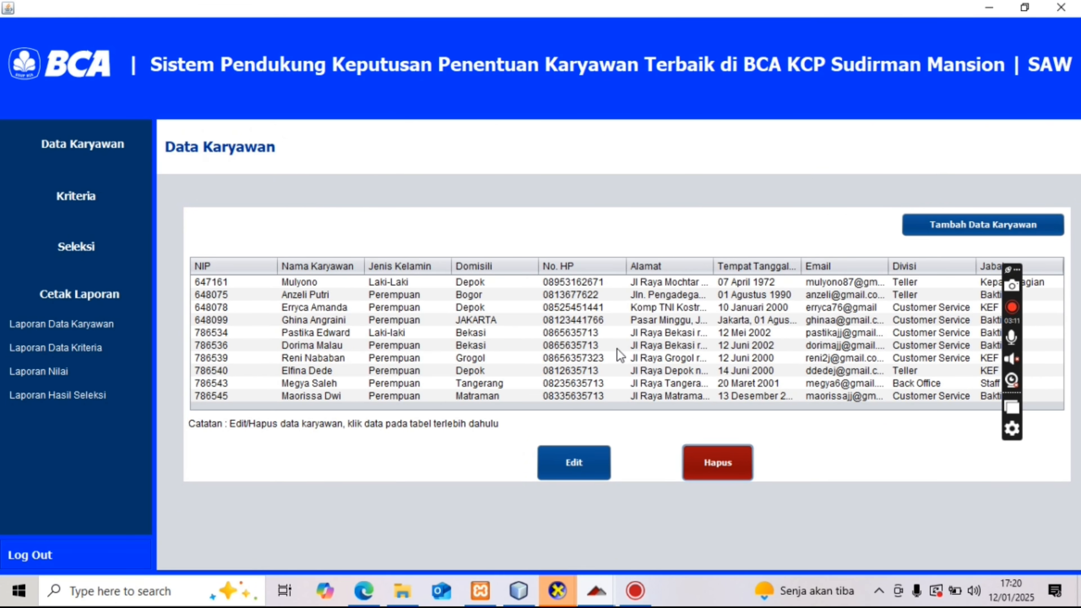
- Append 'Kristal' to the last employee's Nama and save the edited record
click(371, 393)
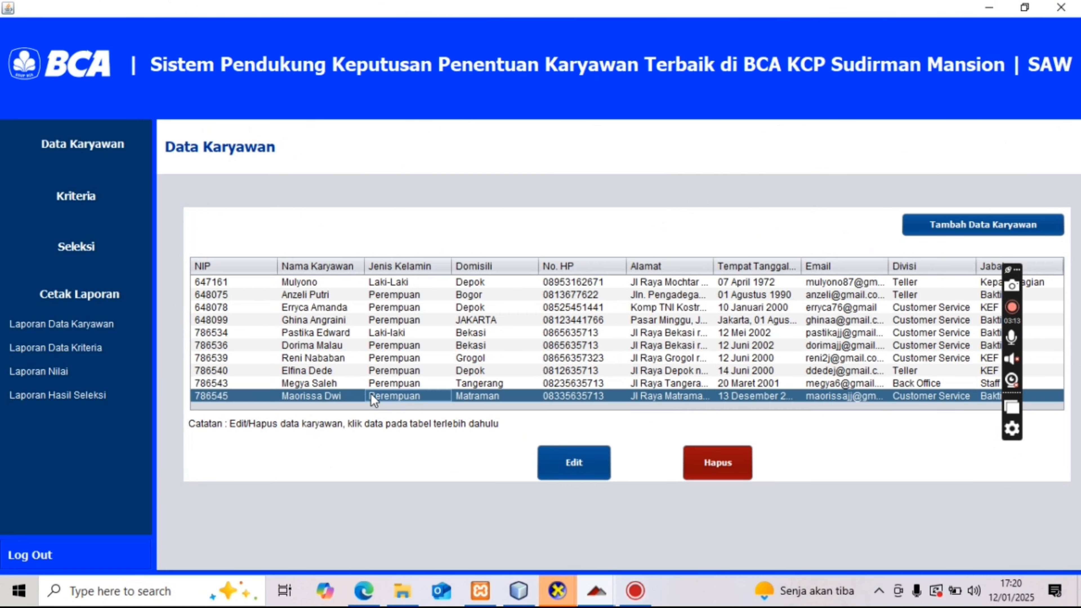
click(592, 464)
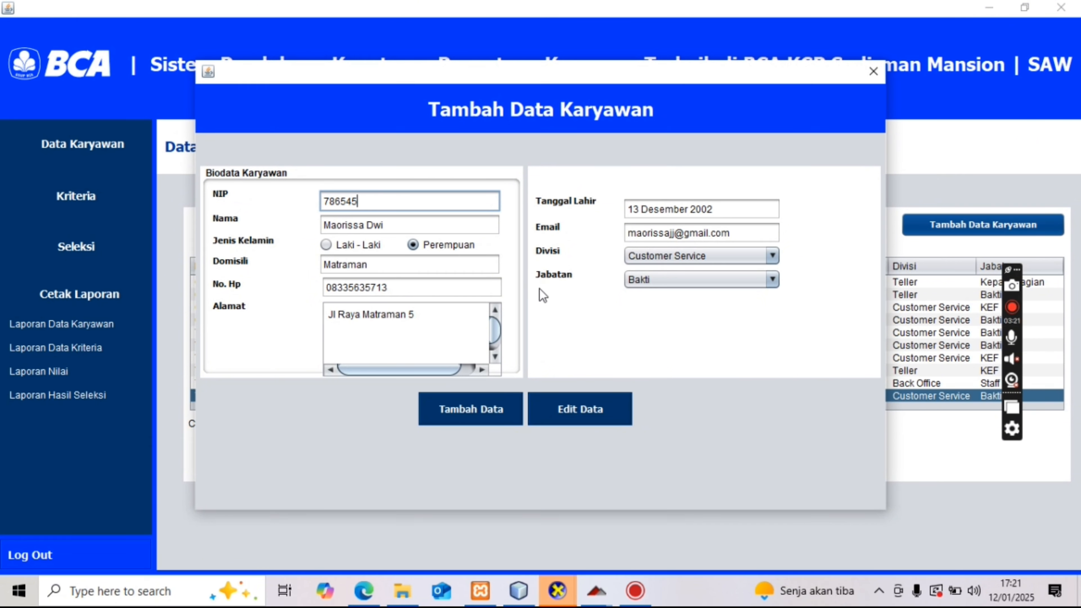
drag(495, 324, 493, 332)
click(410, 221)
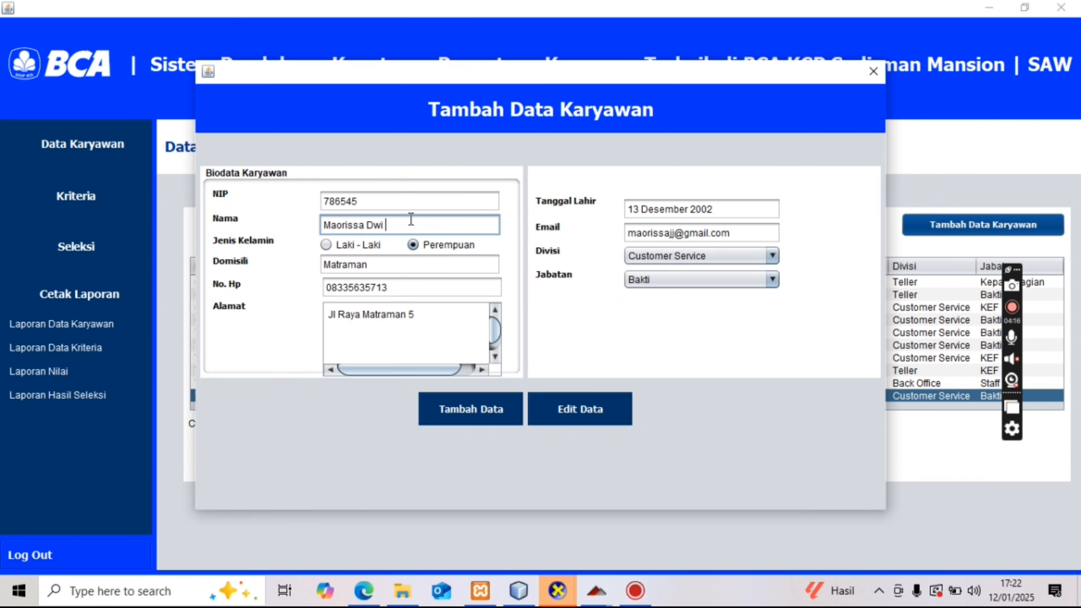
text(Kristal)
click(580, 414)
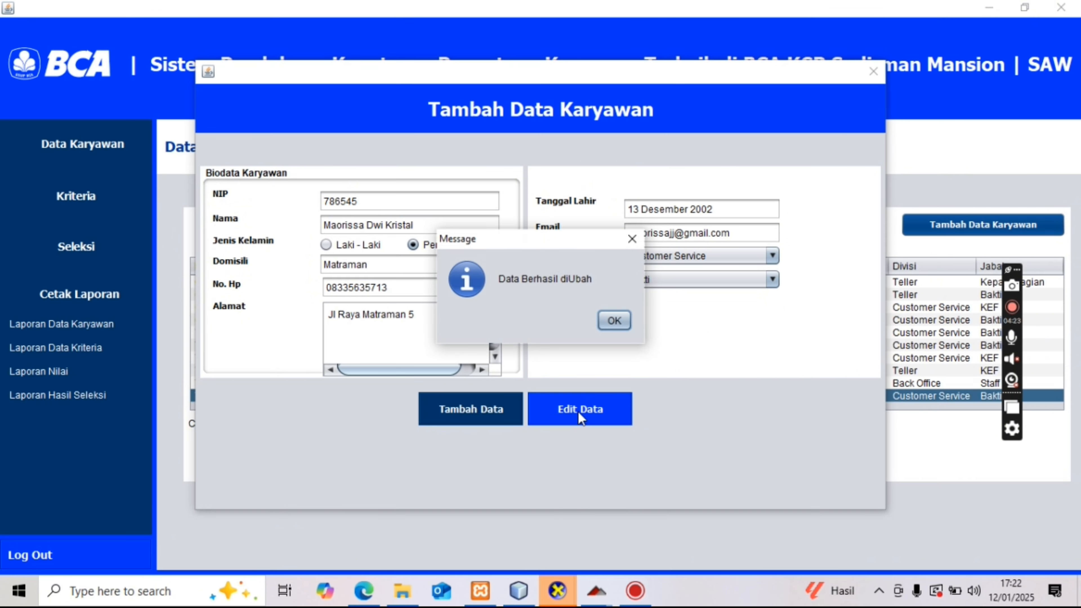
click(618, 323)
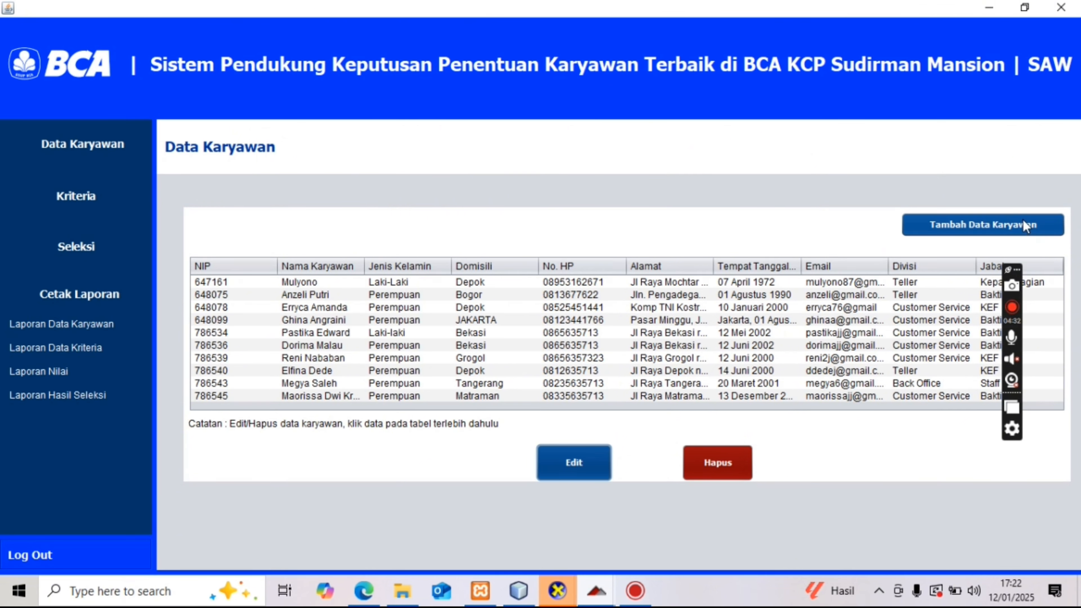
- Start a new employee with the NIP, full name, male gender and domicile Depok
click(943, 233)
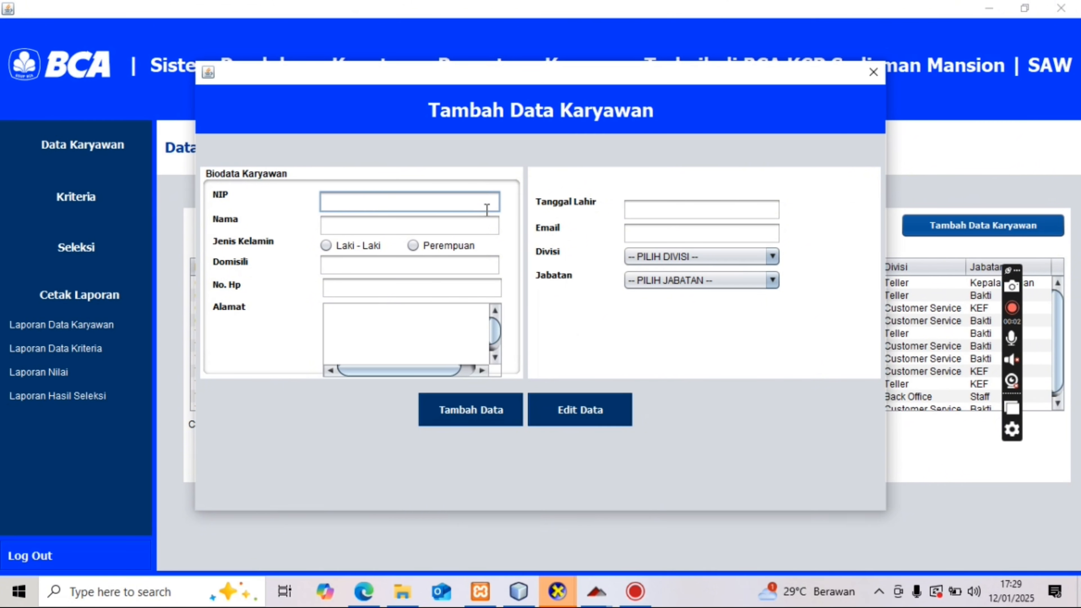
text(756555)
key(Tab)
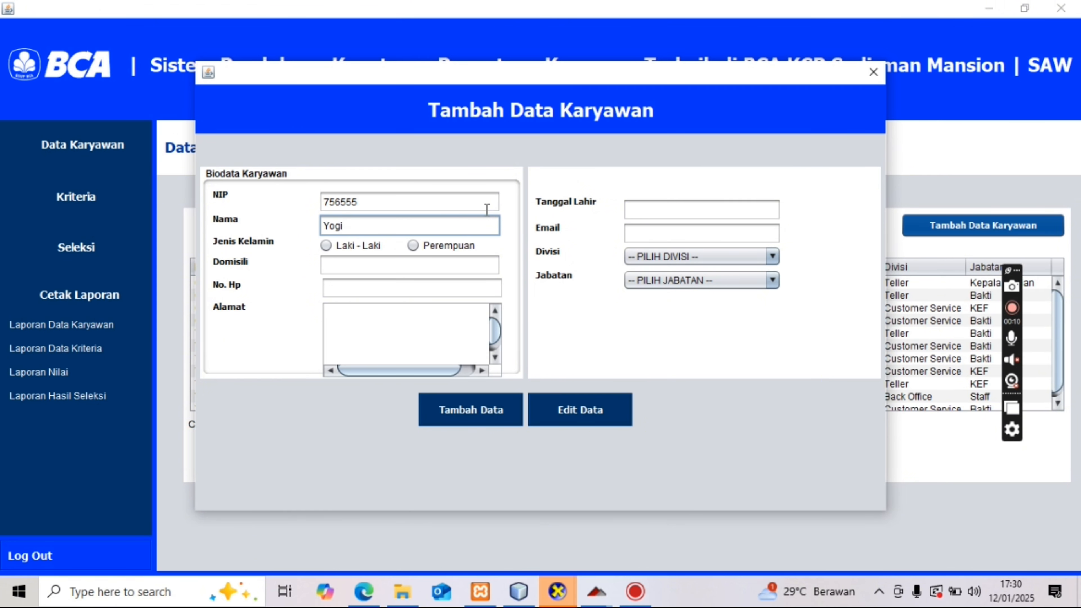
click(358, 248)
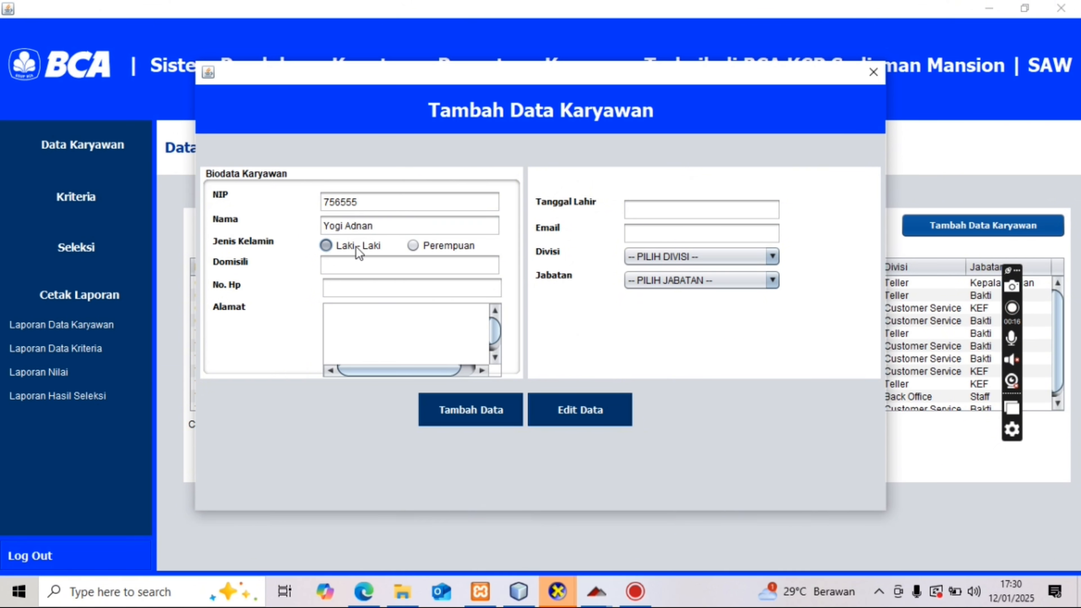
click(357, 267)
text(Depok)
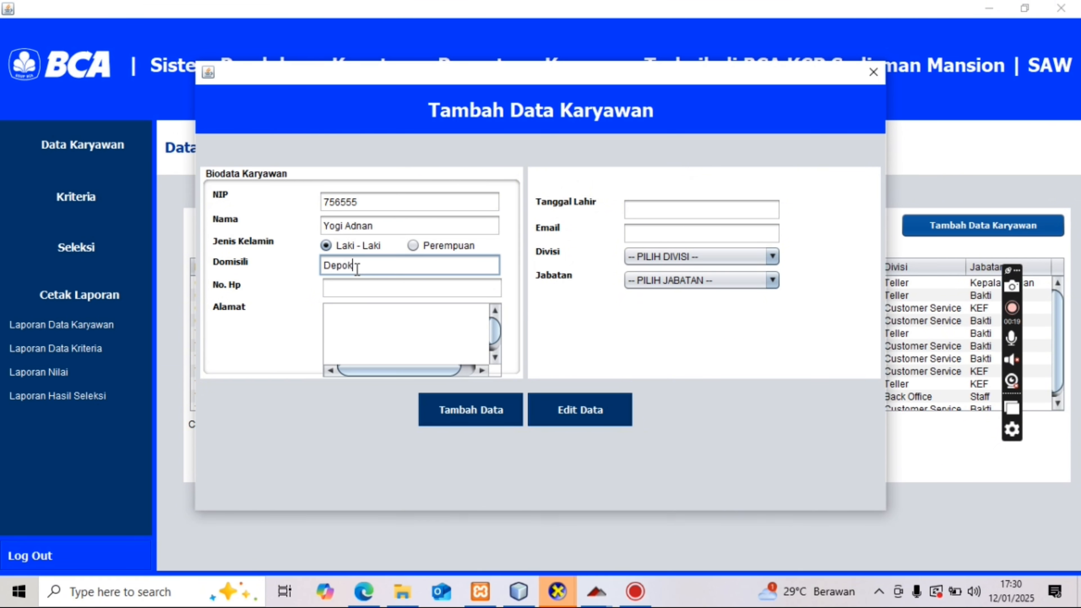
- Fill in the employee's phone number, address, birth date 7 Juli 2000 and e-mail
key(Tab)
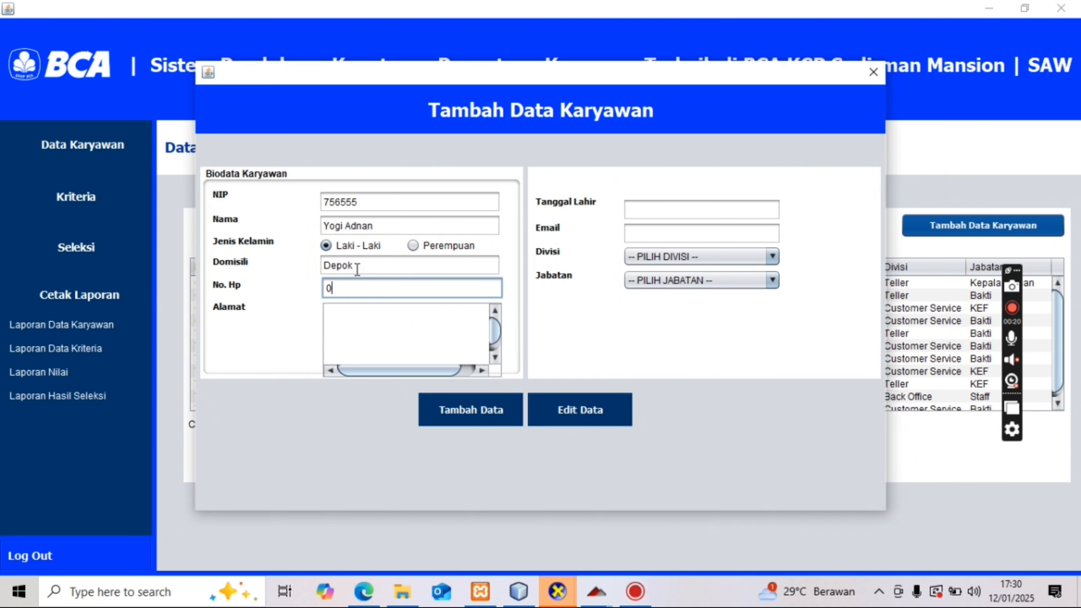
key(Tab)
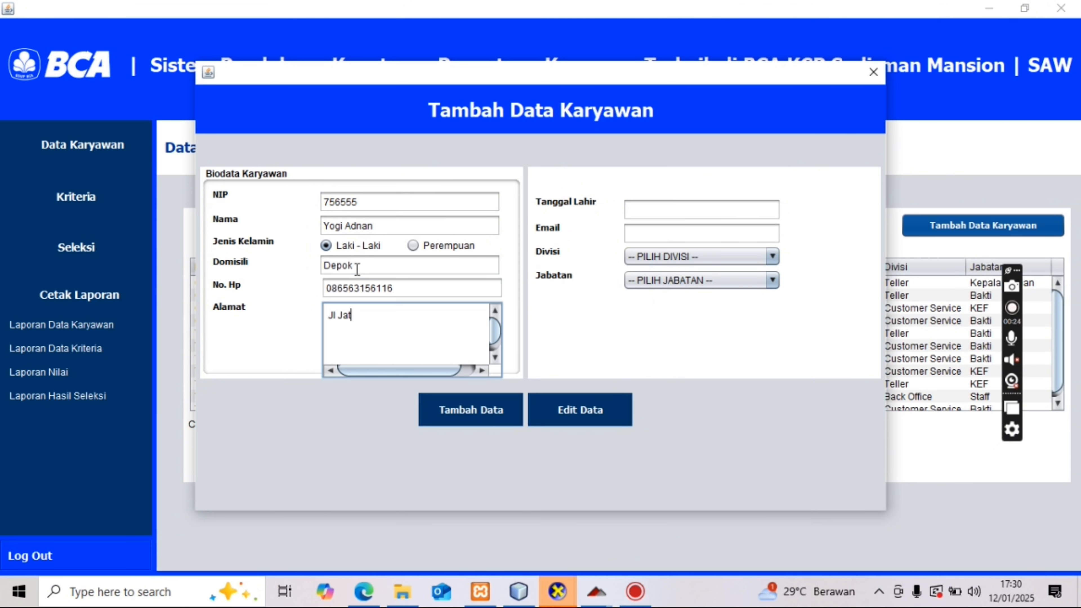
key(Tab)
key(BackSpace)
key(BackSpace)
key(BackSpace)
text(45)
click(678, 211)
text(7 )
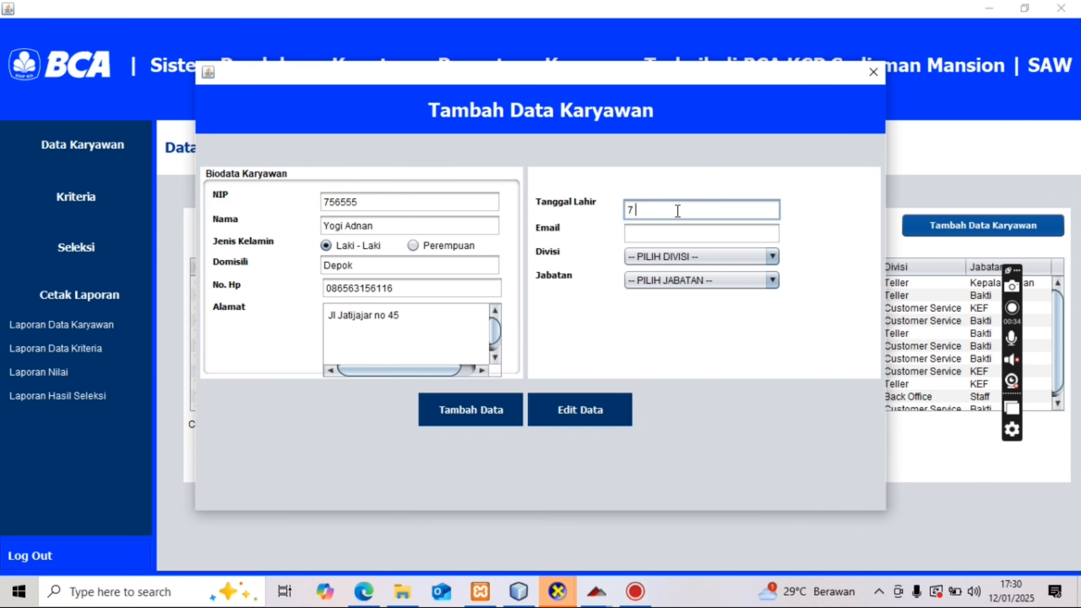
text(Juli 2000)
click(677, 236)
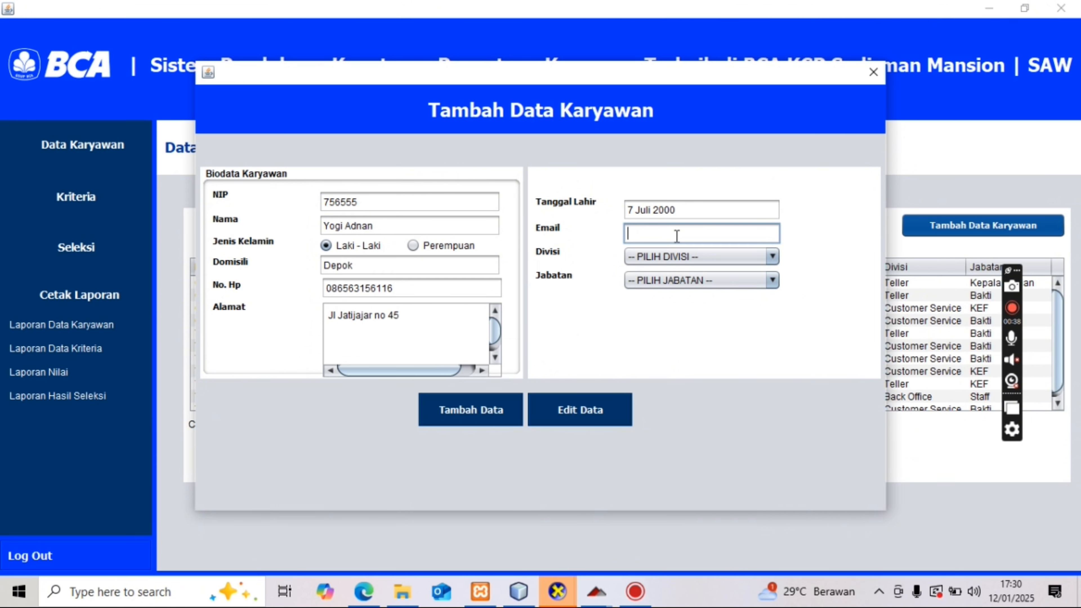
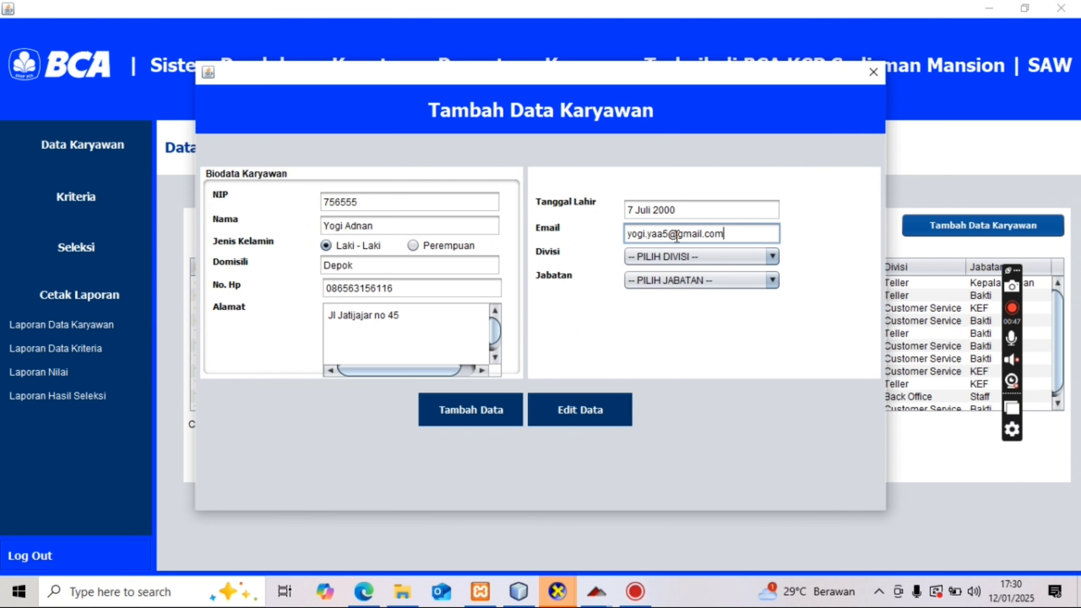
- Set division Customer Service and position KEF, then save the new employee
click(681, 257)
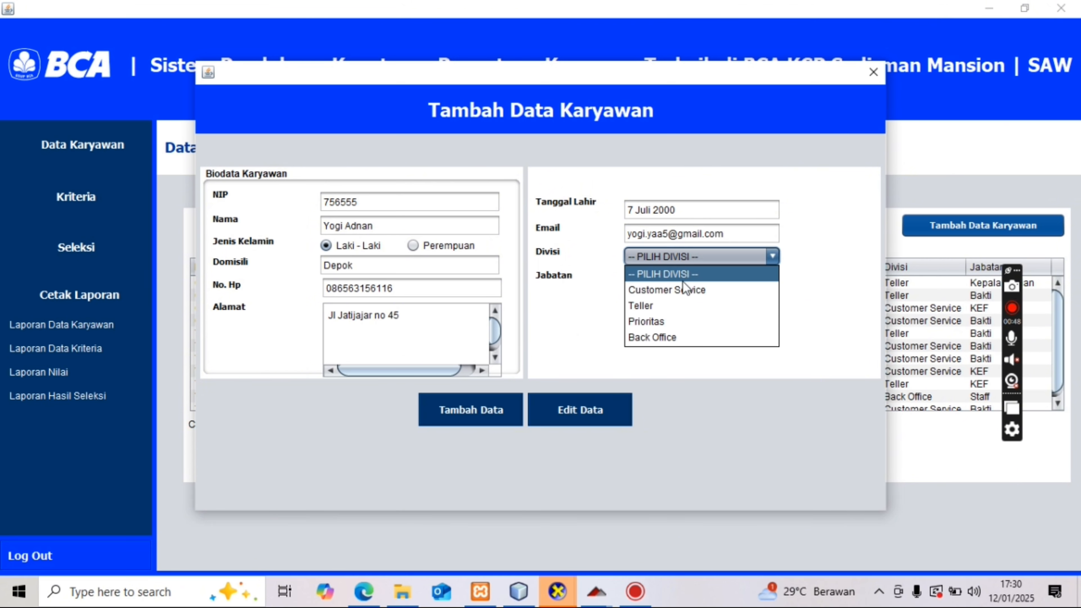
click(671, 289)
click(670, 276)
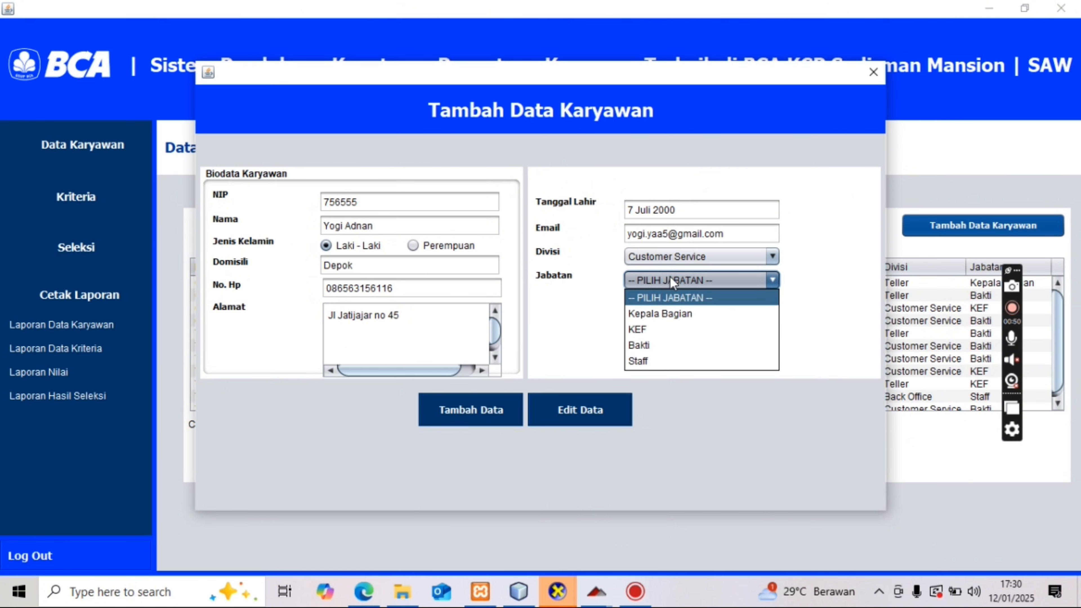
click(661, 329)
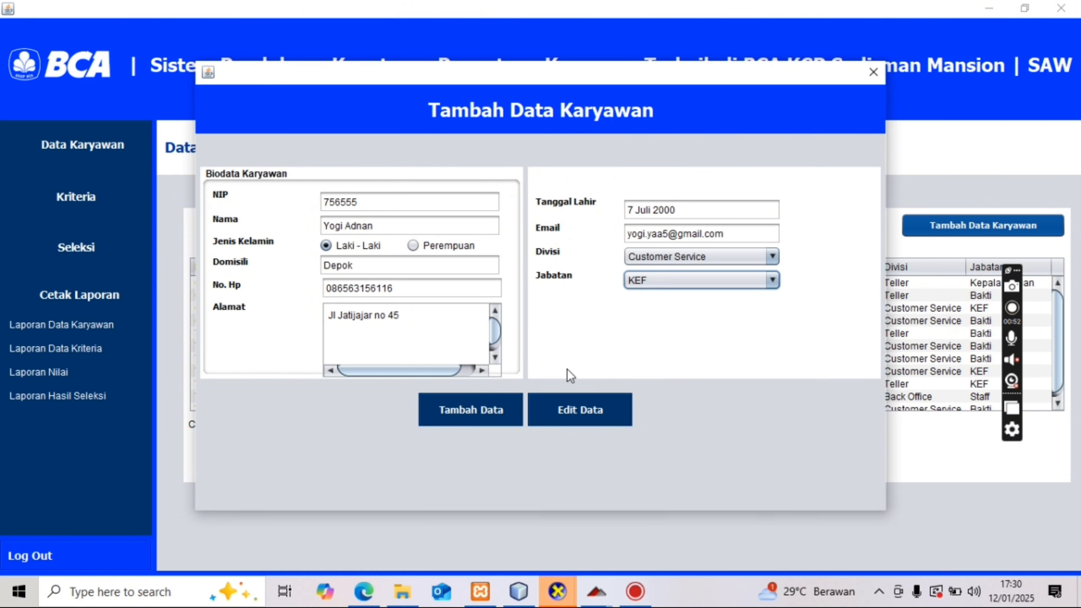
click(469, 407)
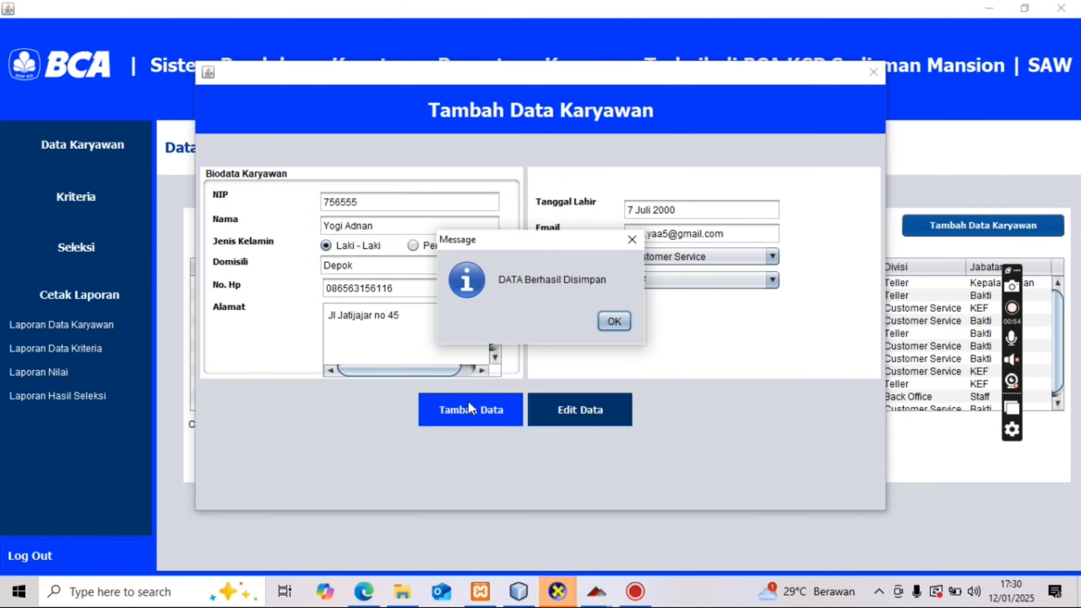
click(615, 321)
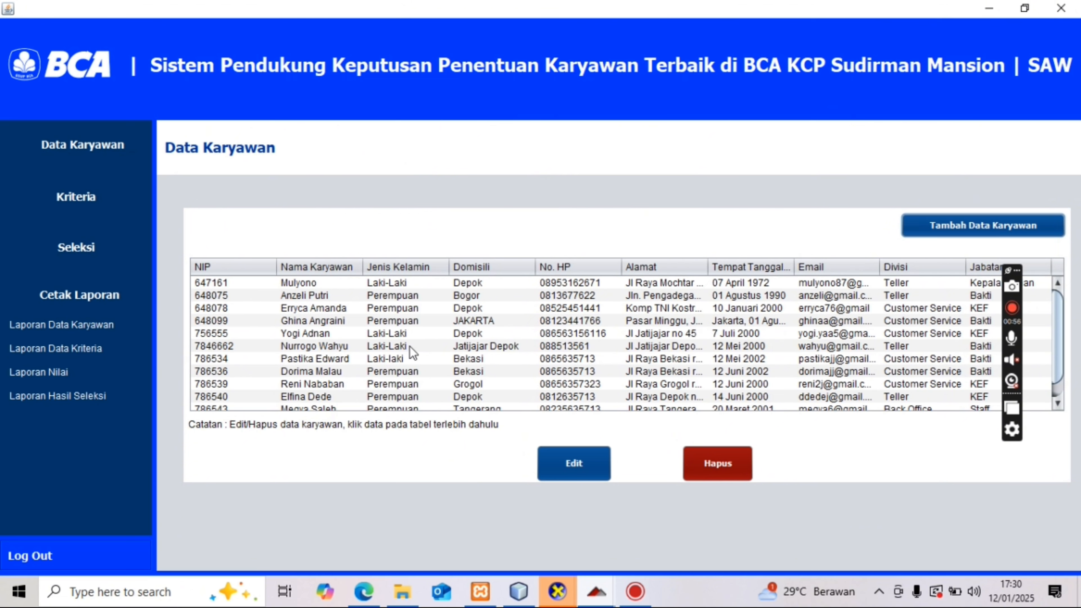
click(312, 335)
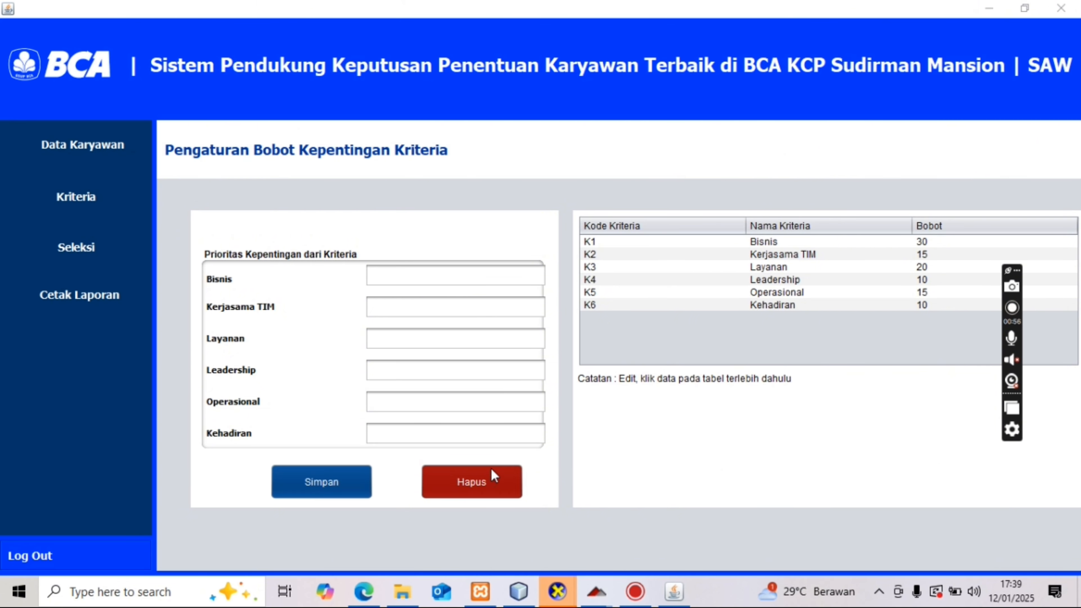
- Load the current criteria weights into the form and delete them, confirming with Yes
click(686, 280)
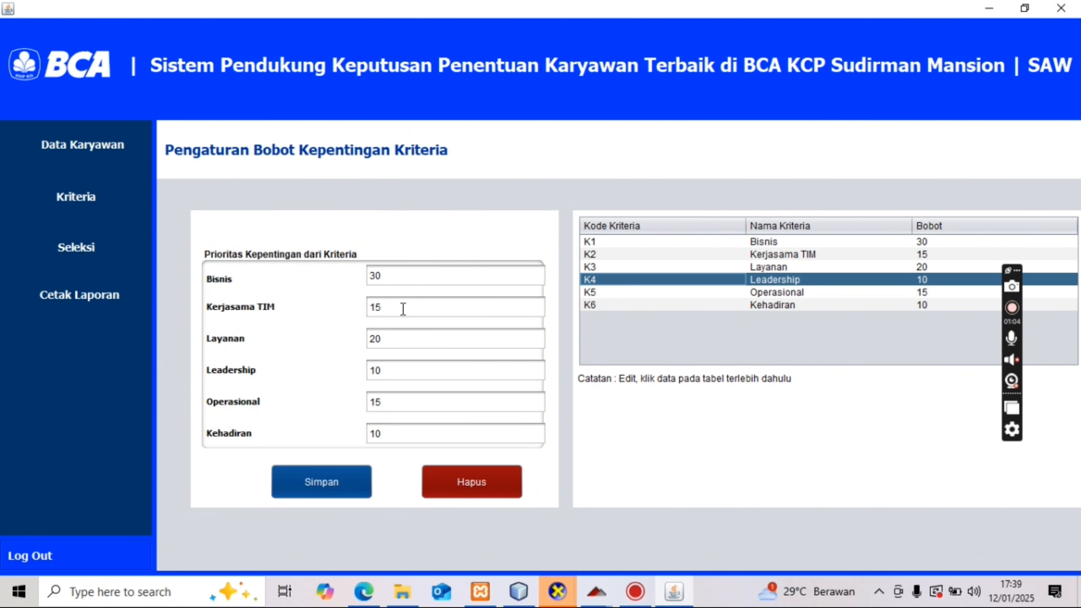
click(474, 486)
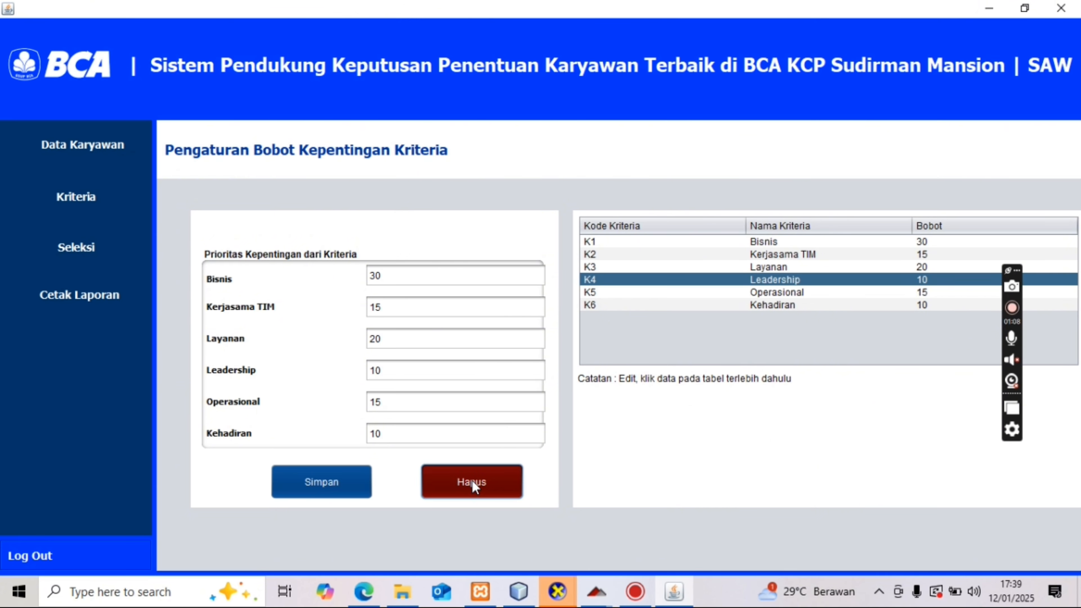
click(515, 322)
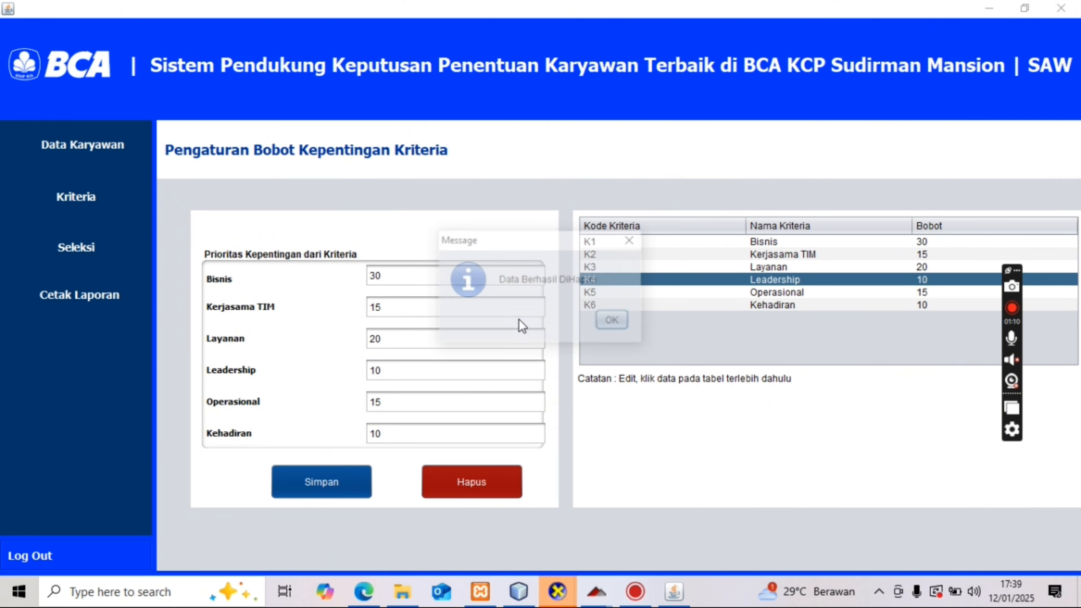
- Enter weights Bisnis 30, Kerjasama TIM 15, Leadership 20, Operasional 10, Kehadiran 15
click(613, 321)
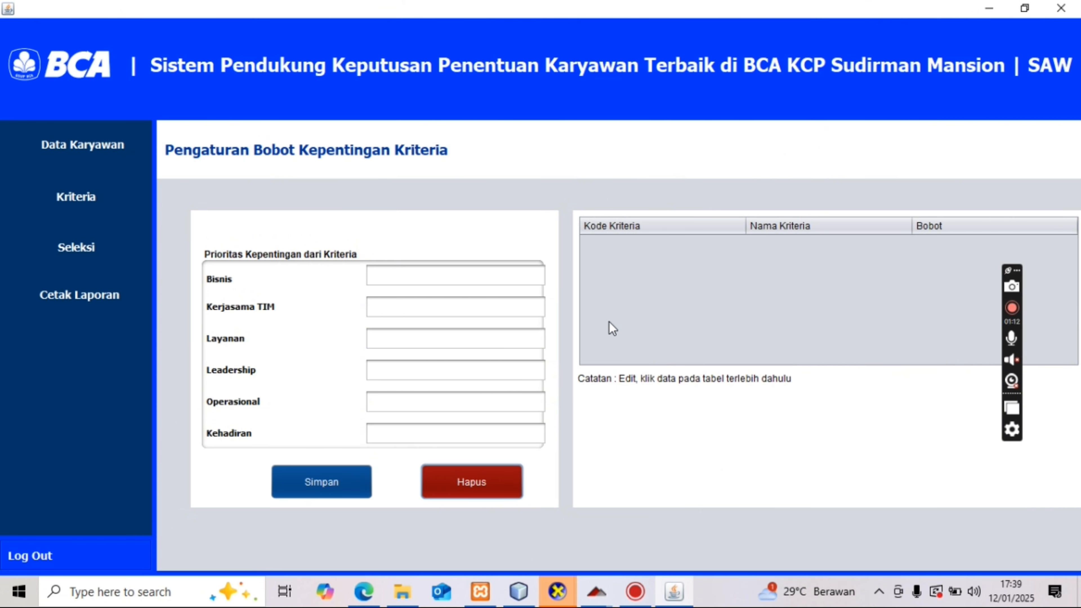
click(416, 273)
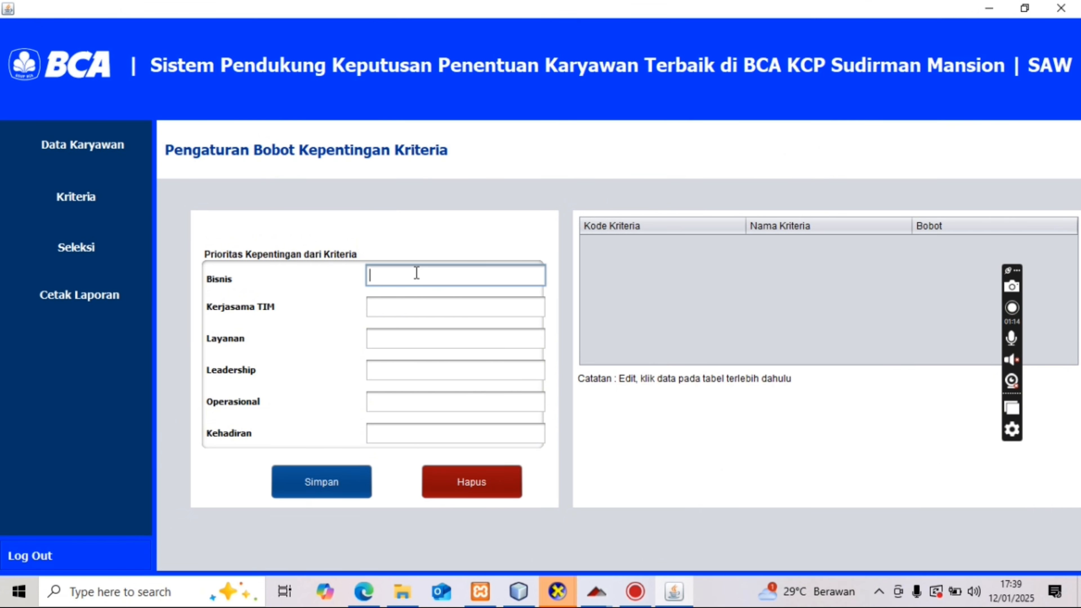
text(30)
key(Tab)
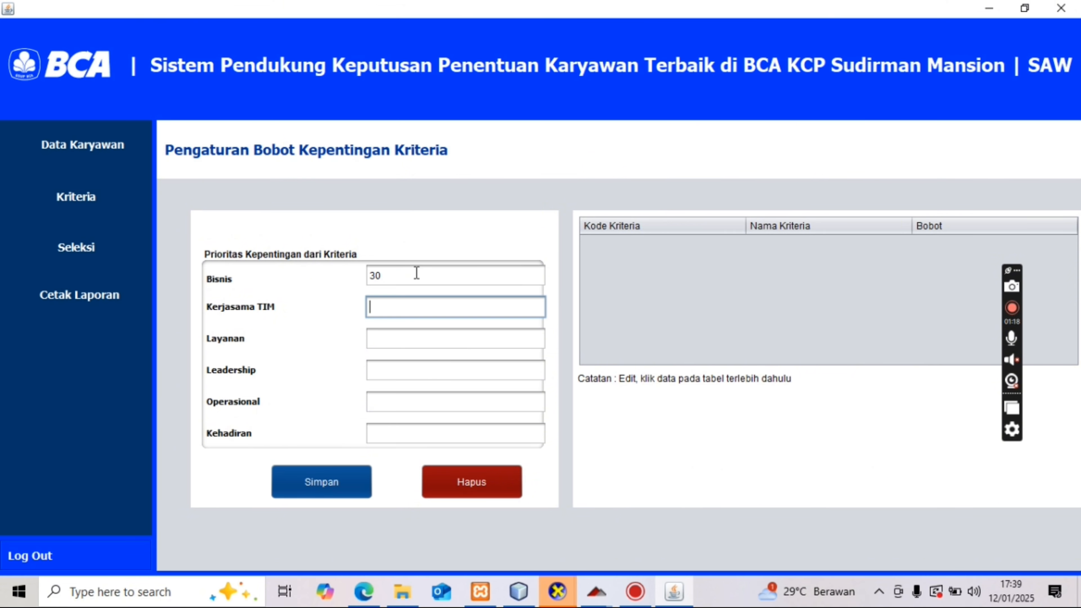
text(15)
key(Tab)
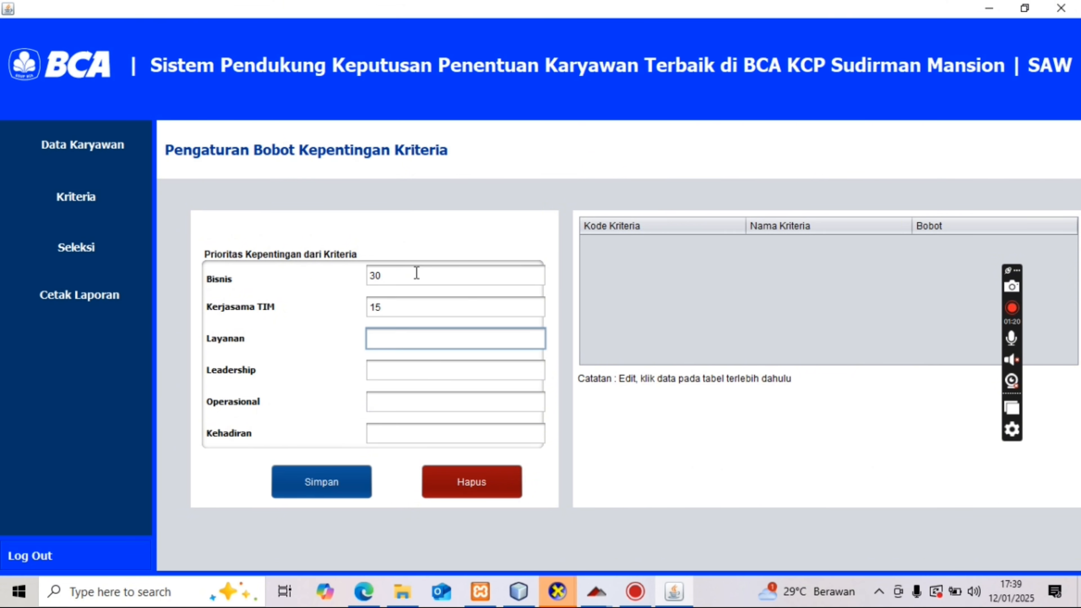
text(19)
key(Tab)
text(29)
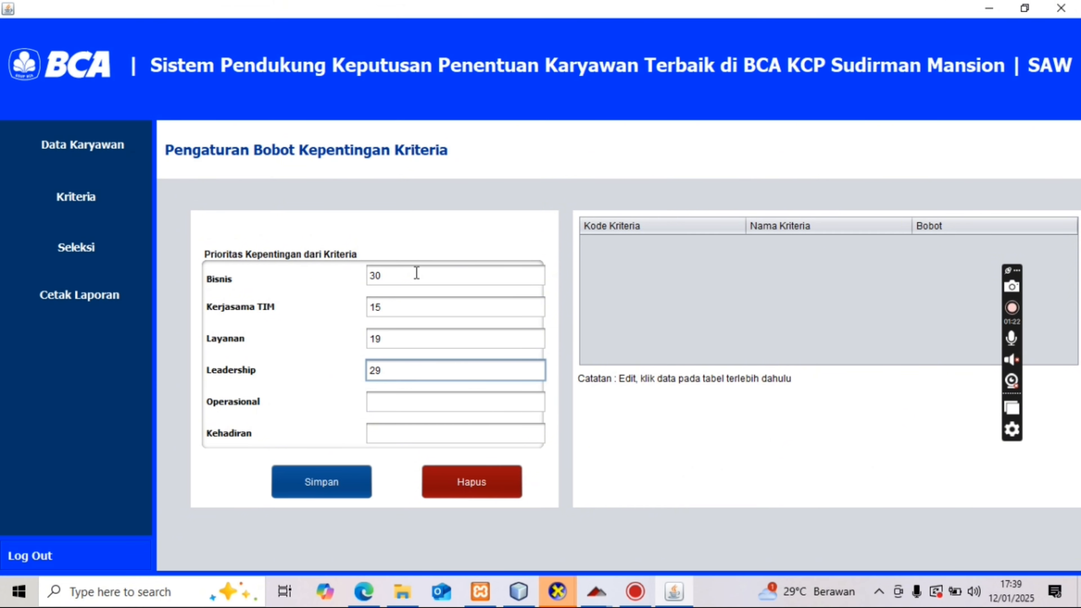
key(BackSpace)
text(0)
key(Tab)
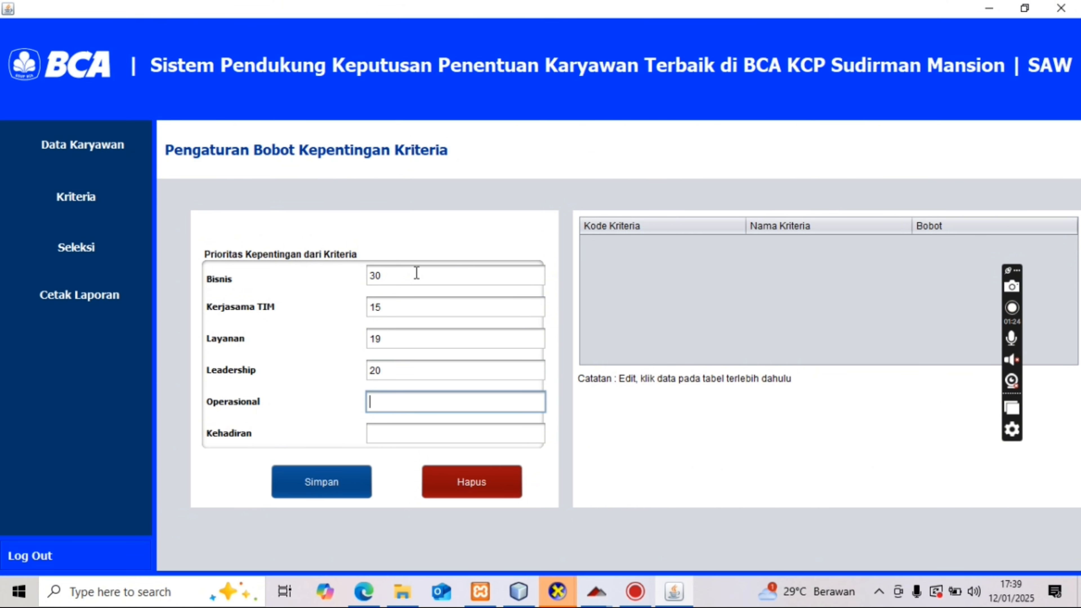
text(10)
key(Tab)
text(15)
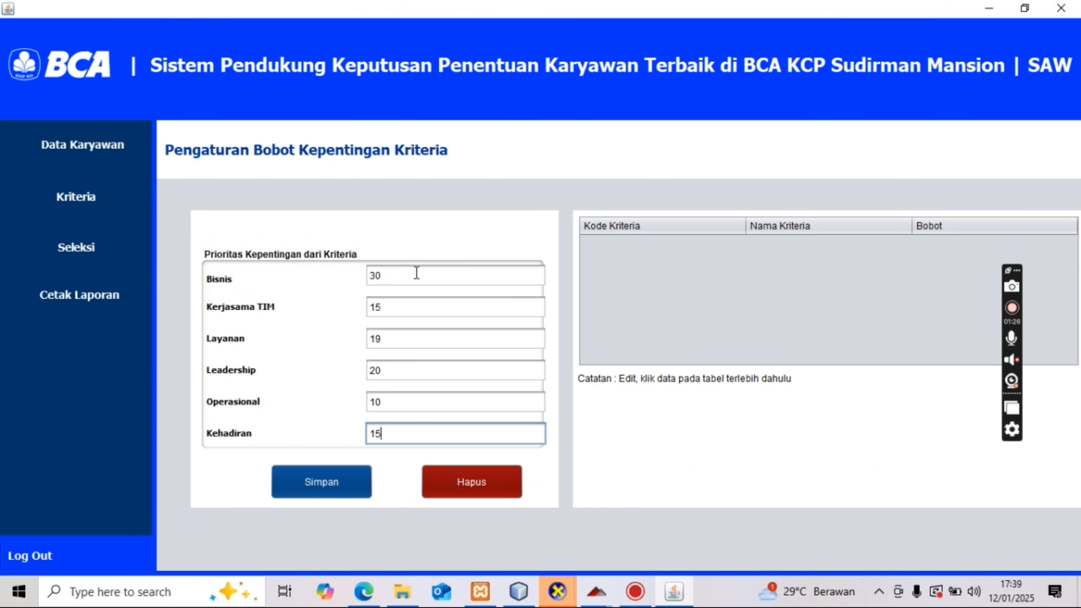
- Correct the Layanan weight to 10 and save the new criteria weights
click(409, 338)
key(BackSpace)
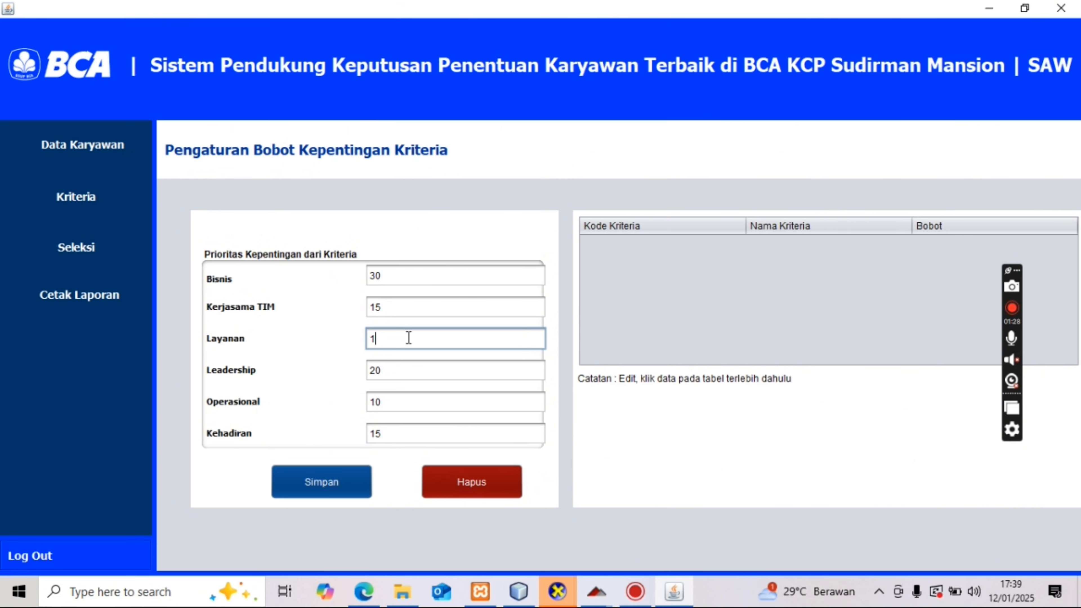
text(0)
click(350, 479)
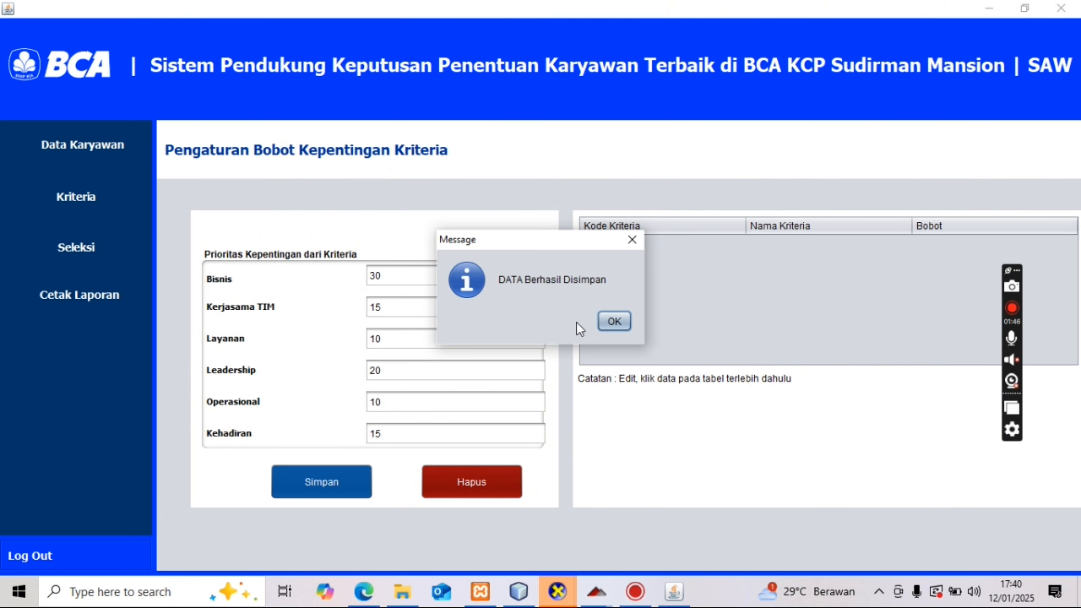
click(609, 323)
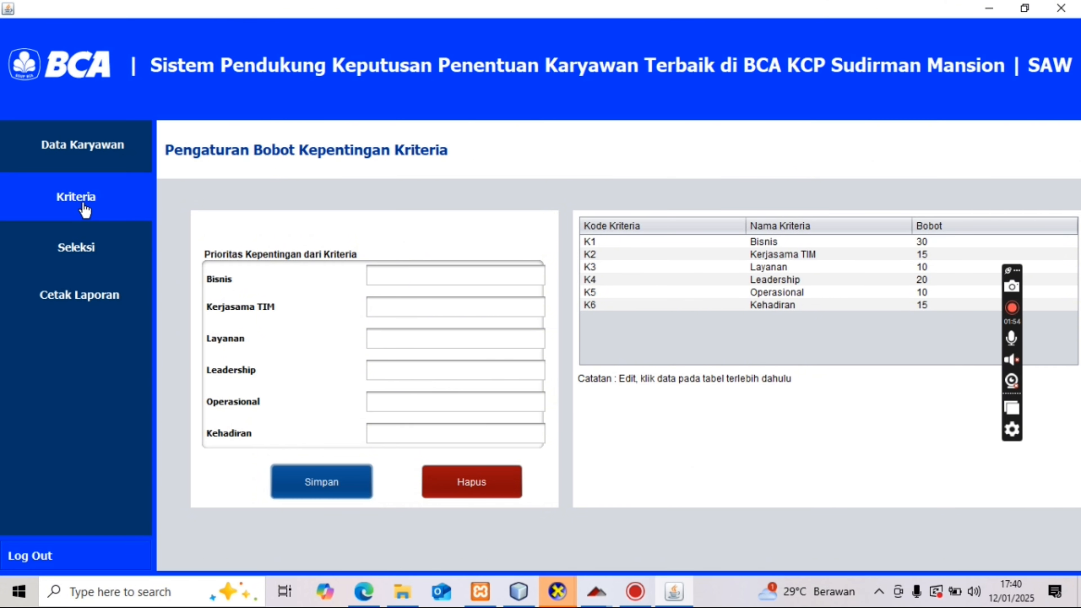
- Open the Seleksi ranking page showing nine employees scored from 93 down to 80
click(87, 245)
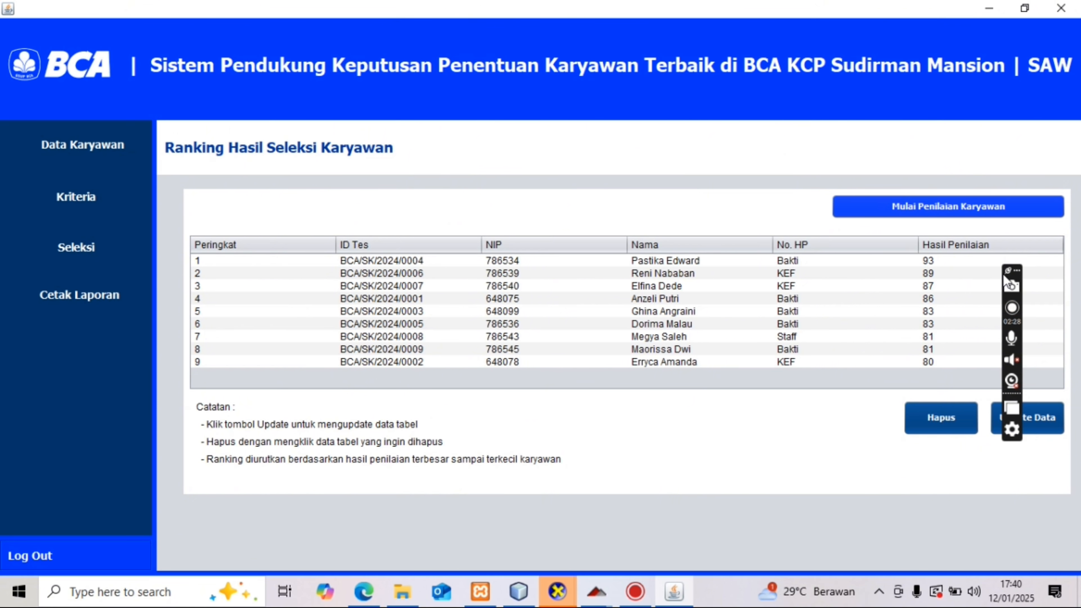
- Open Halaman Penilaian Karyawan for test BCA/SK/2024/0010 with nine scored employees
drag(1005, 279, 1064, 422)
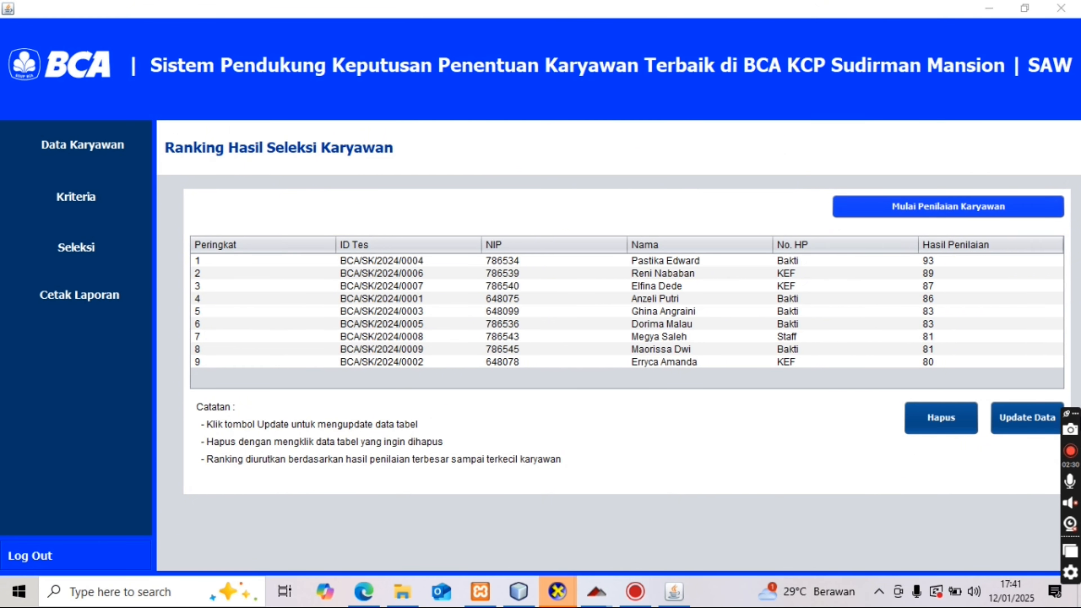
click(927, 205)
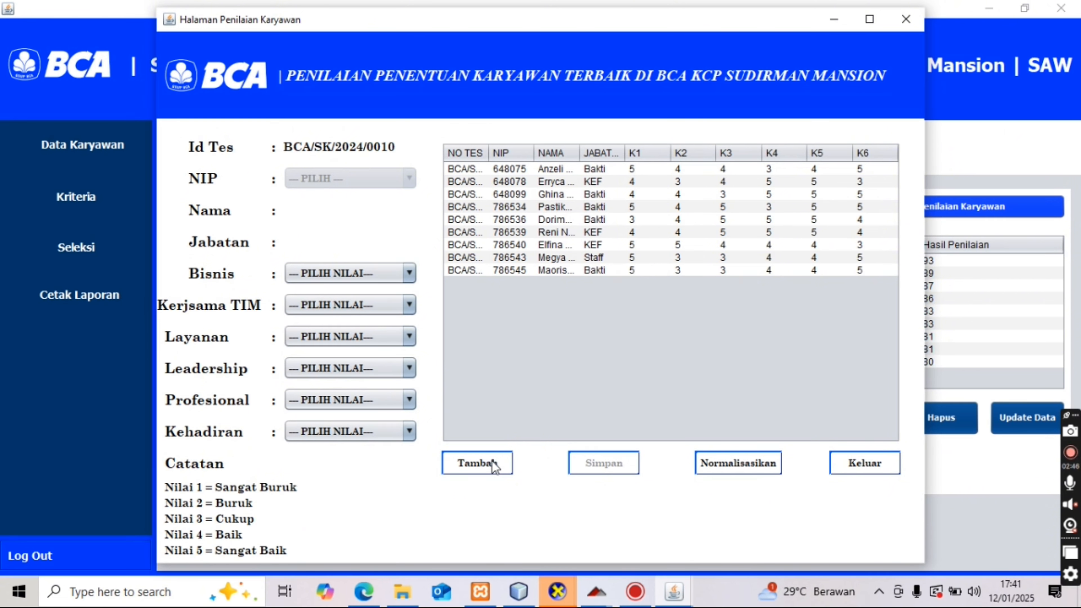
- Start a new assessment entry and select the KEF employee's NIP
click(475, 466)
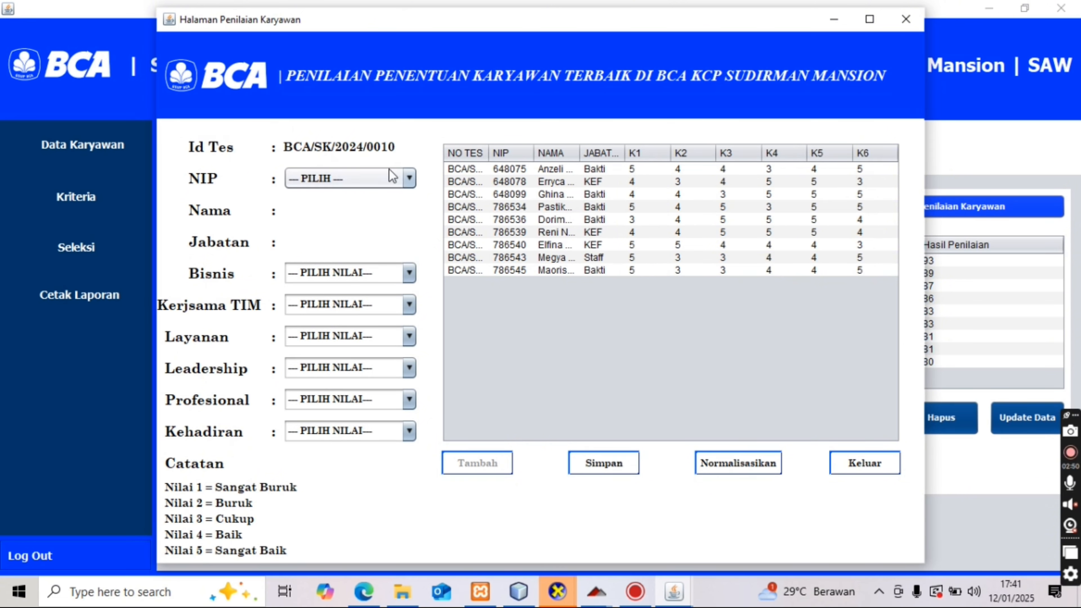
click(376, 184)
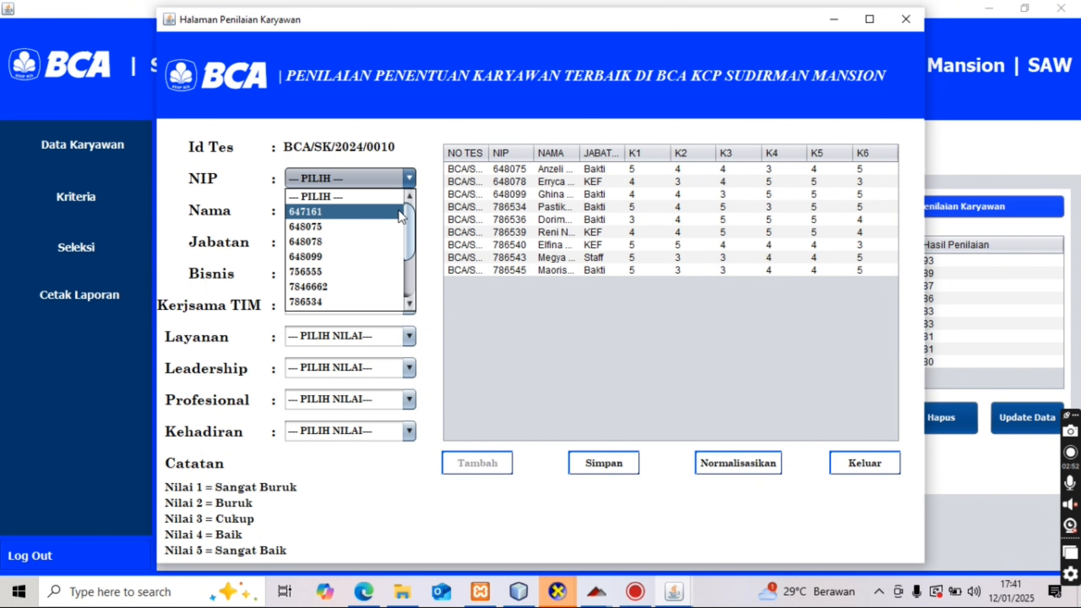
drag(409, 222, 413, 255)
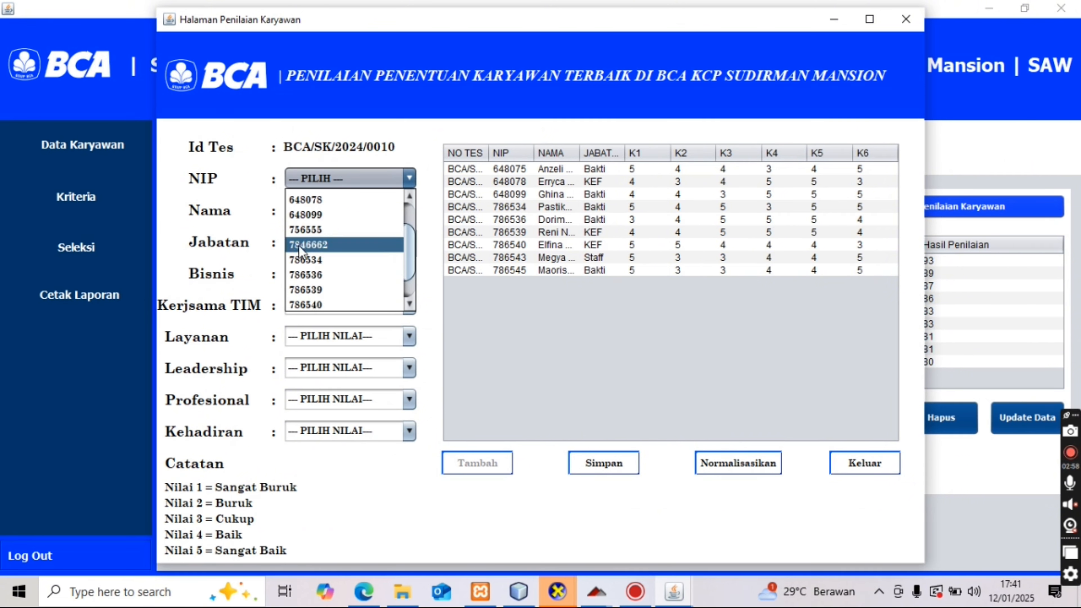
click(292, 231)
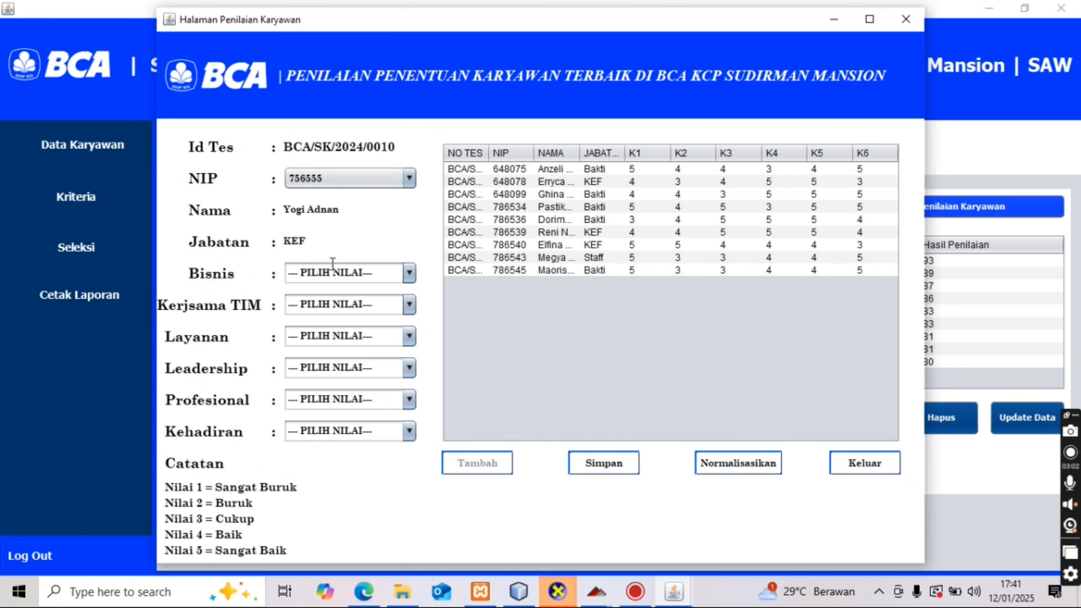
- Score Bisnis 5, Kerjasama TIM 5 and Layanan 3
click(319, 271)
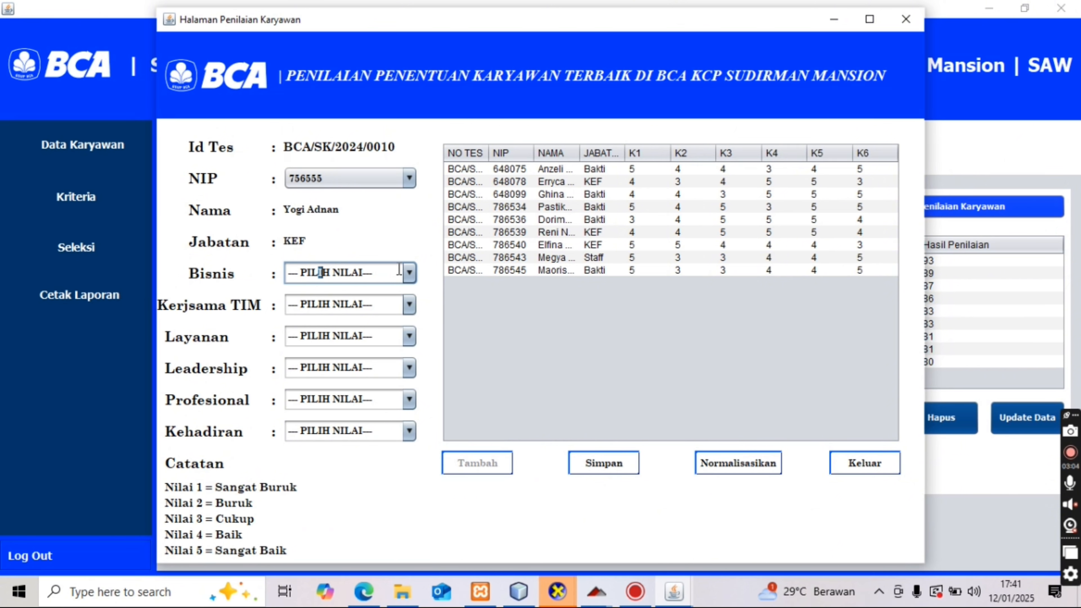
click(408, 273)
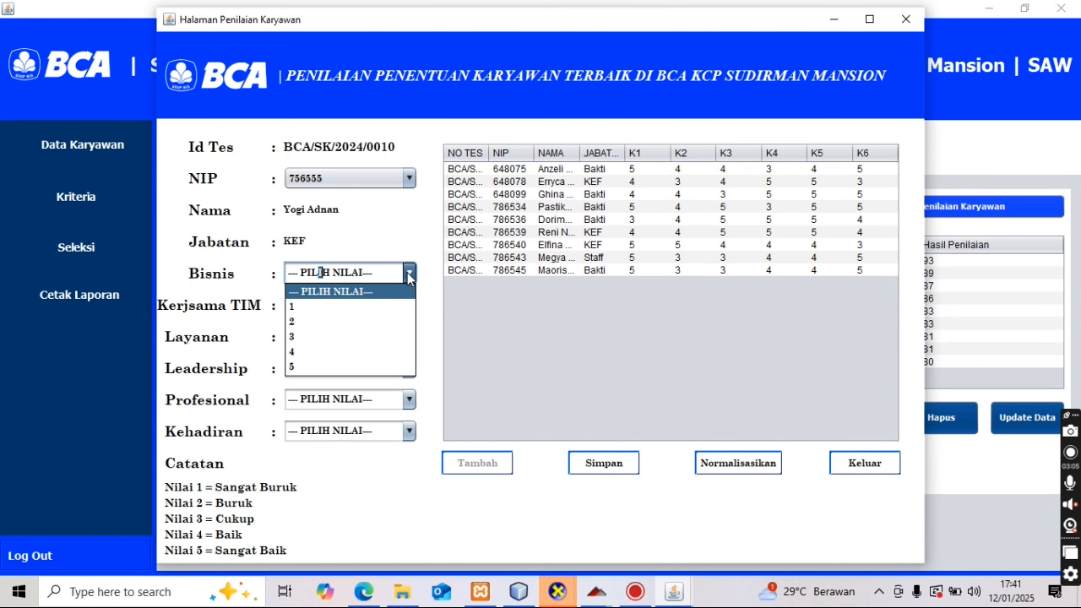
click(368, 367)
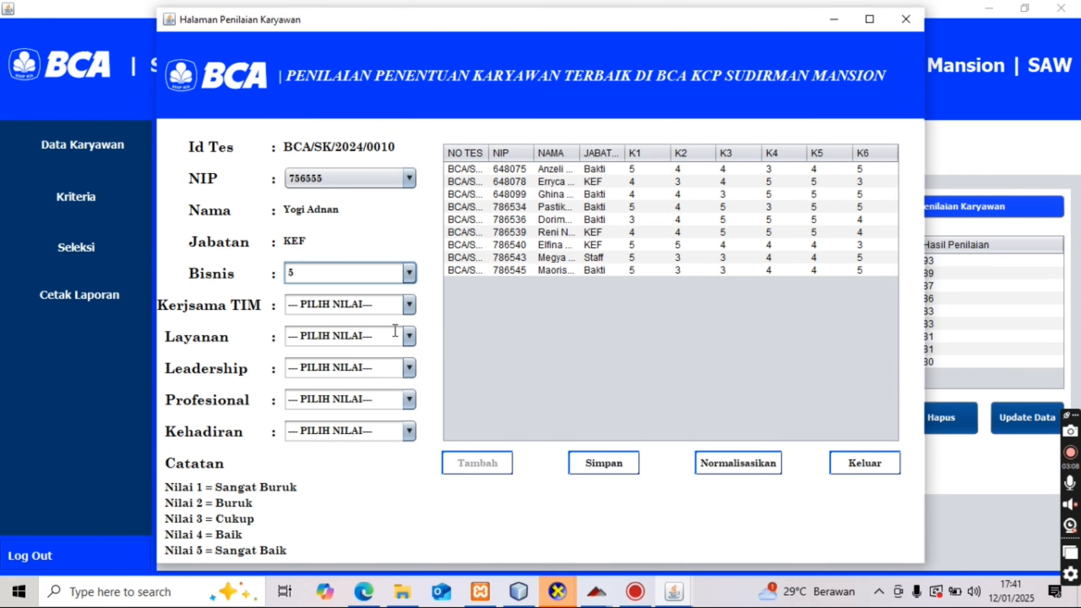
click(405, 310)
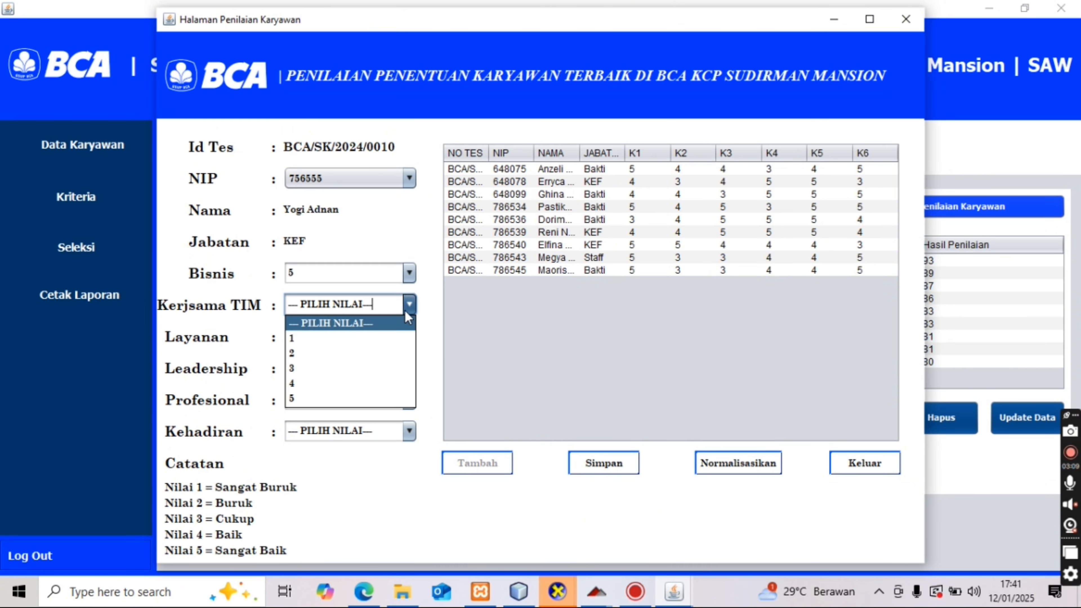
click(361, 390)
click(395, 342)
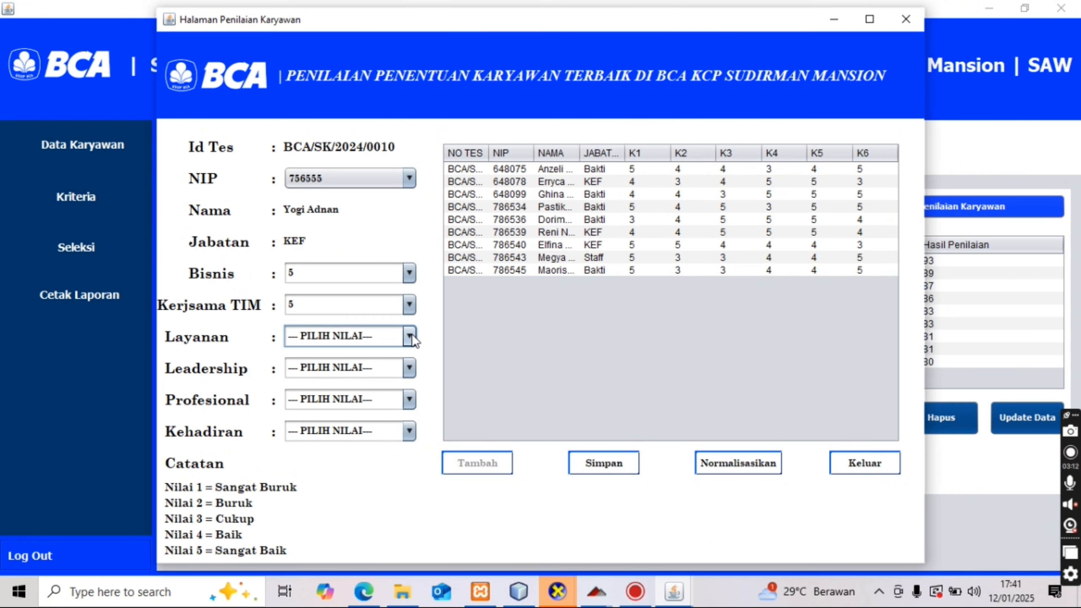
click(408, 336)
click(361, 395)
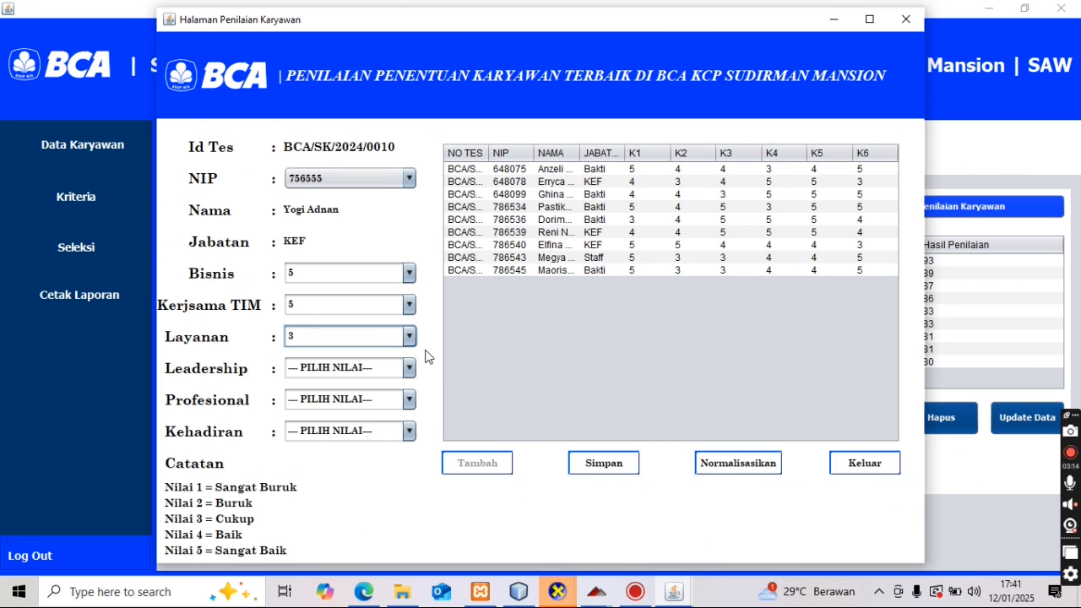
- Score Leadership 4, Profesional 4 and Kehadiran 5, then save the assessment
click(409, 368)
click(351, 447)
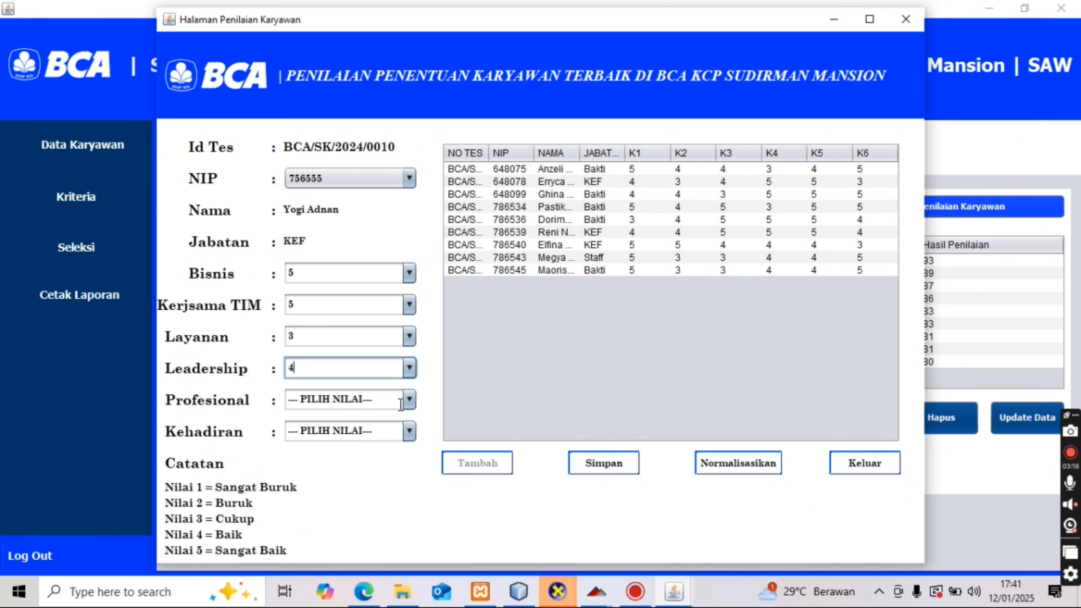
click(408, 399)
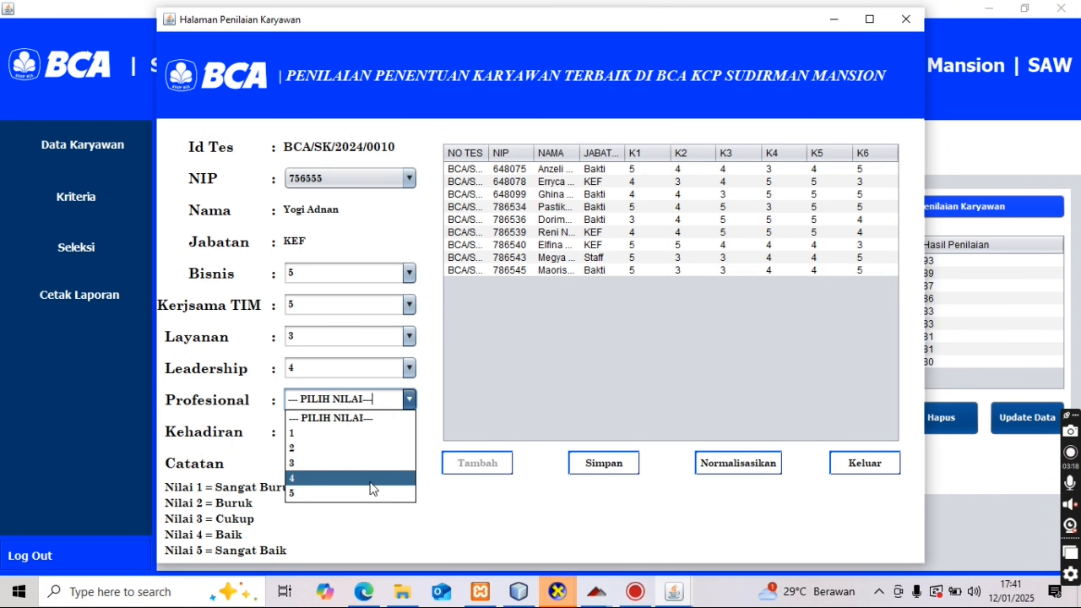
click(370, 483)
click(409, 431)
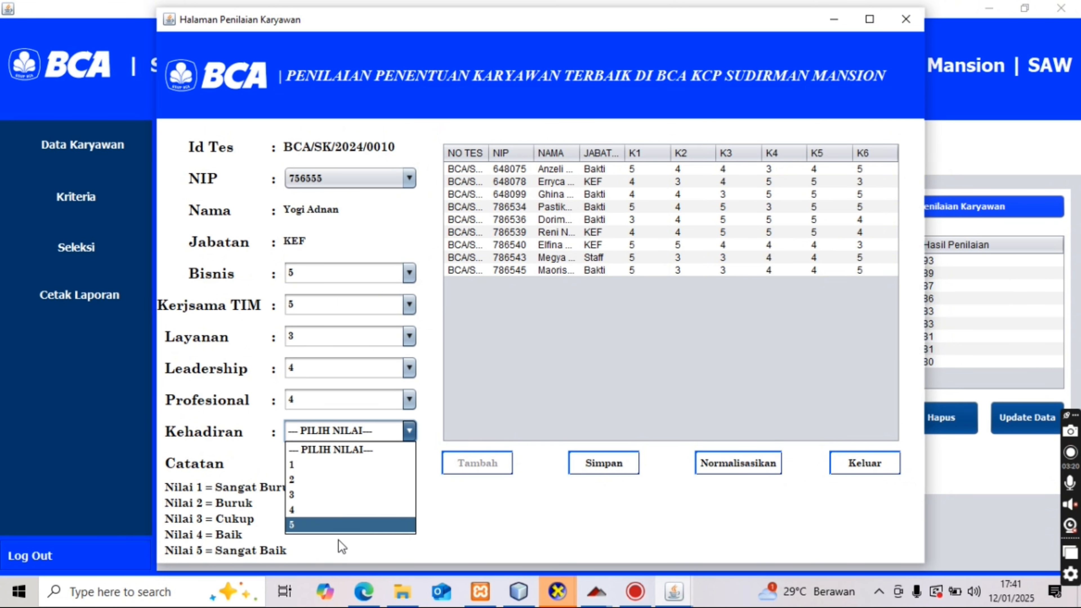
click(338, 528)
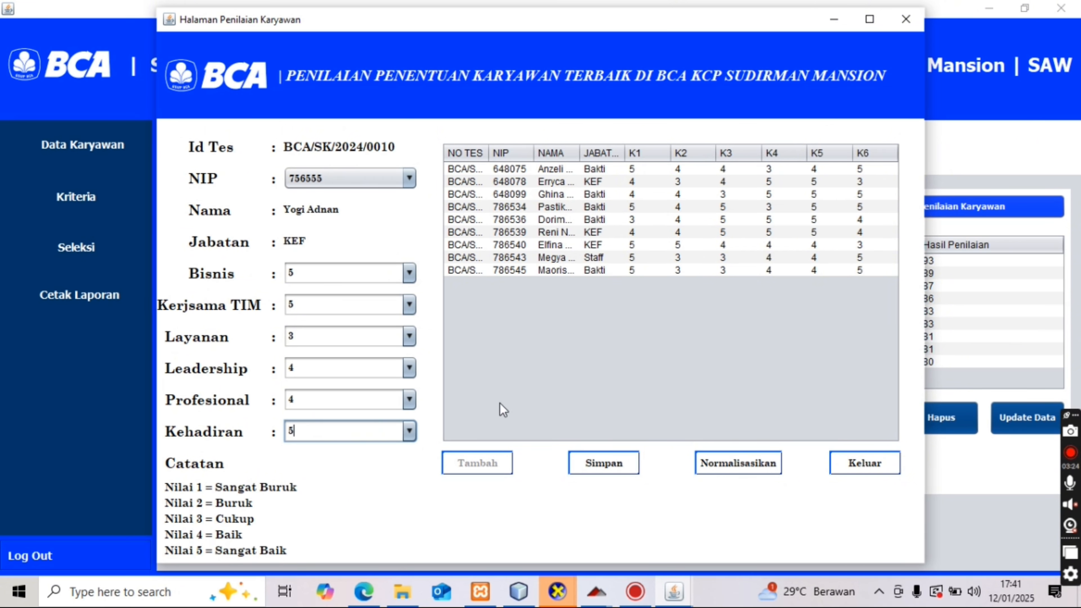
click(618, 468)
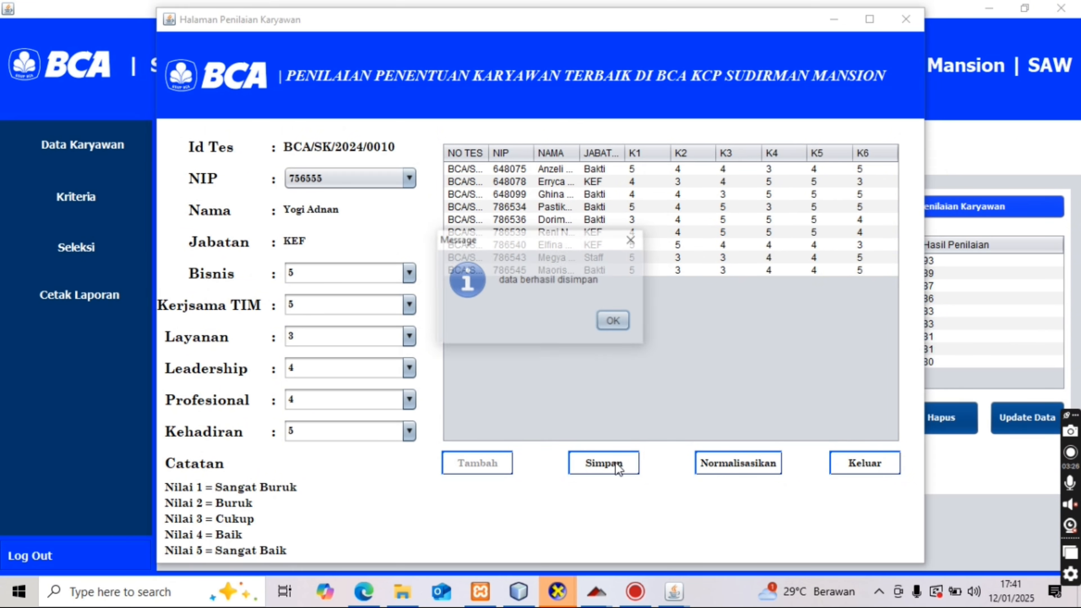
click(613, 323)
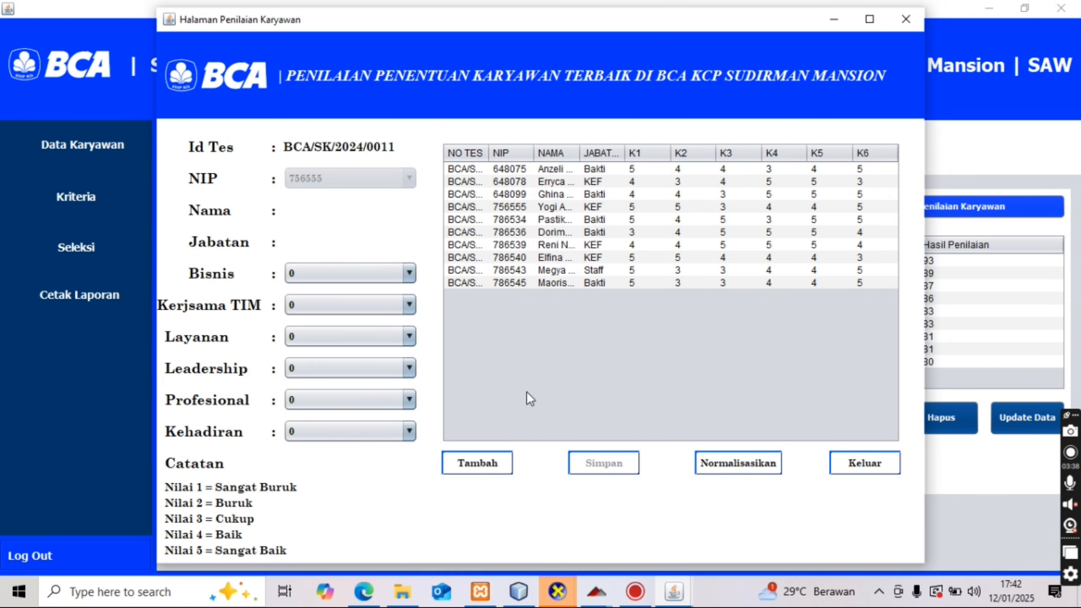
- Start a new assessment entry and select the Bakti employee's NIP
click(499, 469)
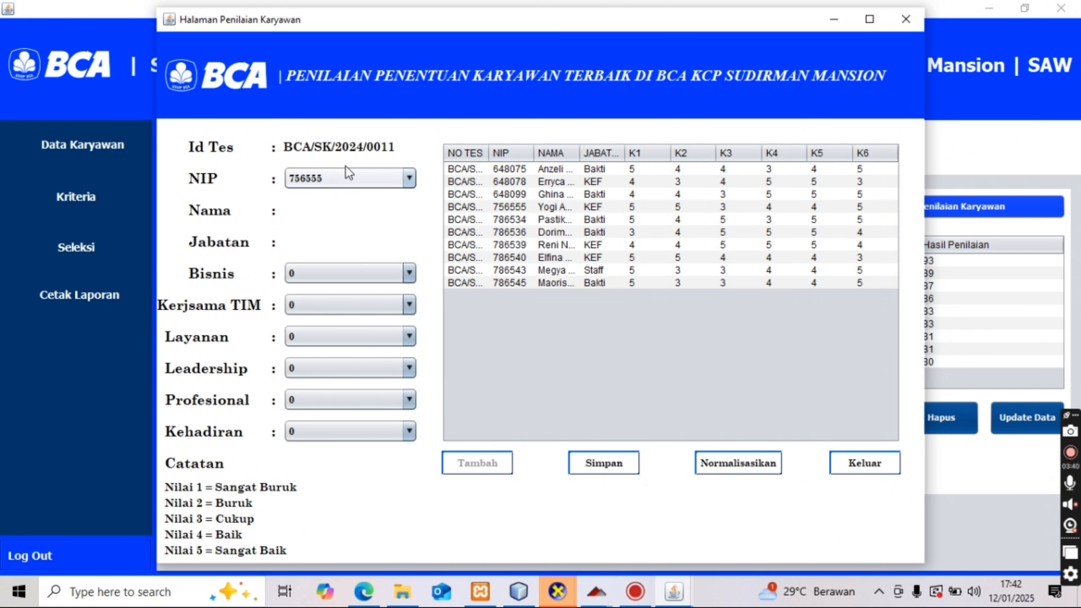
click(345, 182)
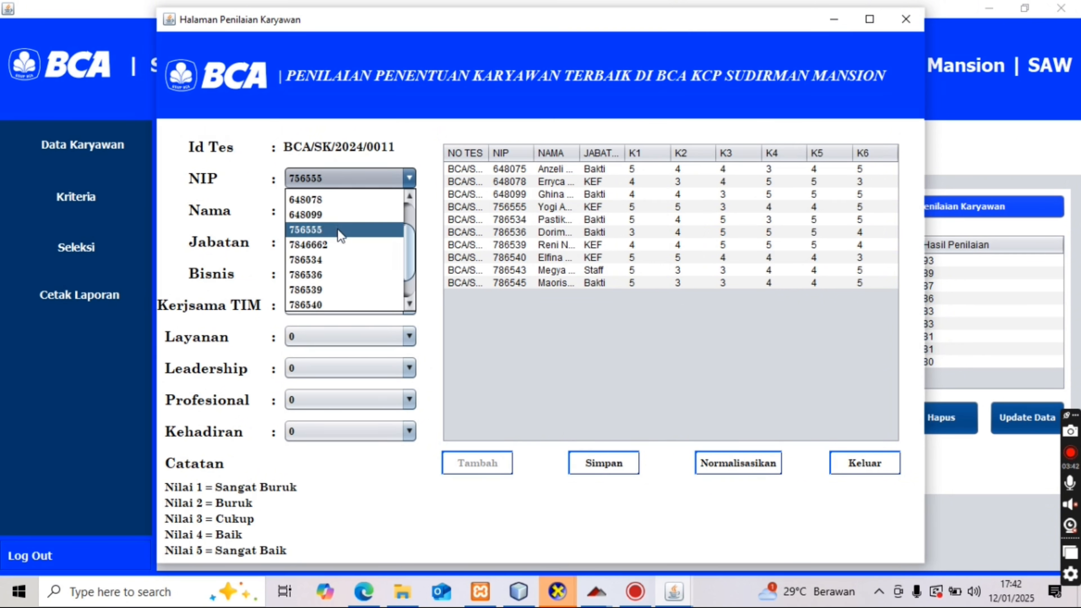
click(337, 245)
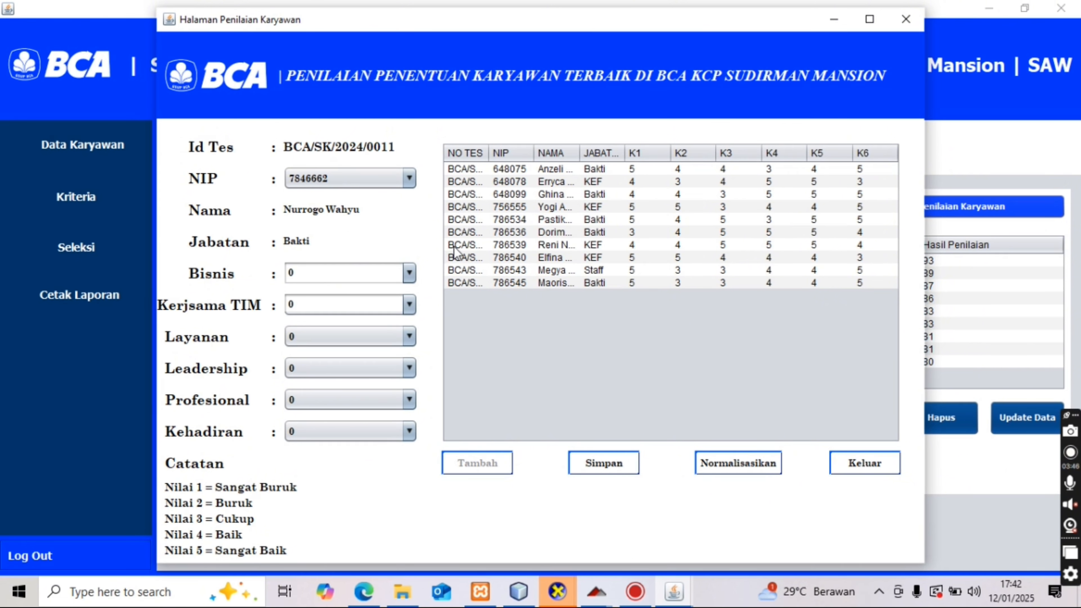
- Score Bisnis 4, Kerjasama TIM 5 and Layanan 2
click(409, 273)
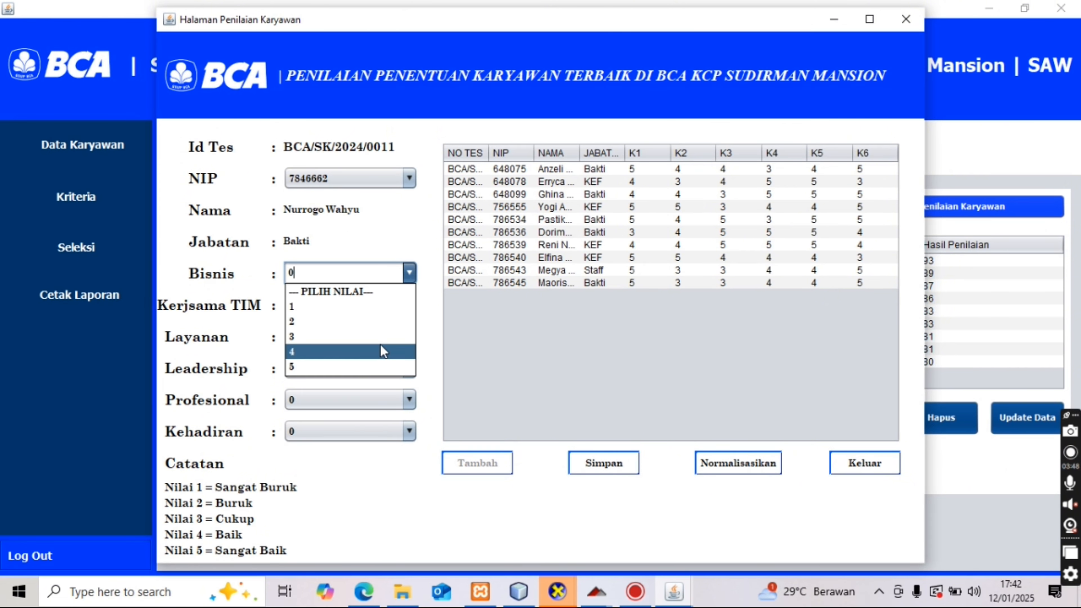
click(381, 356)
click(410, 304)
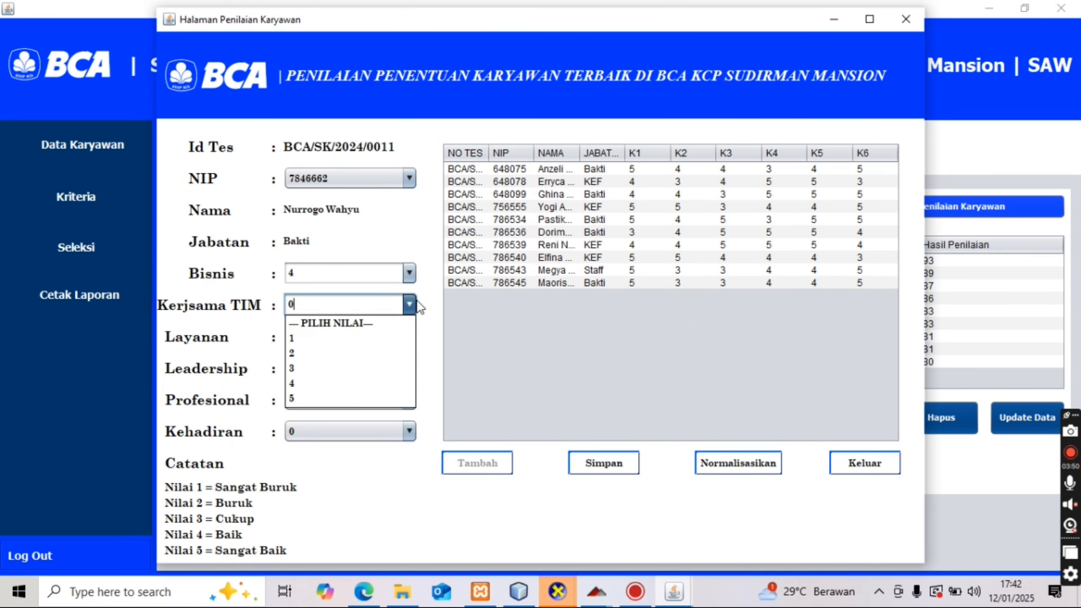
click(362, 398)
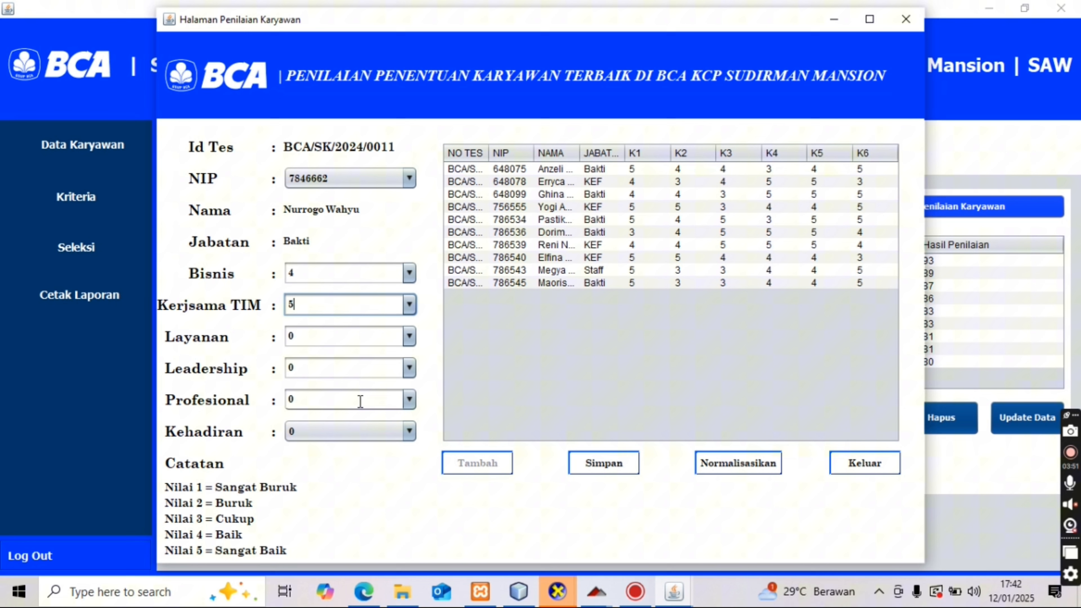
click(406, 344)
click(383, 385)
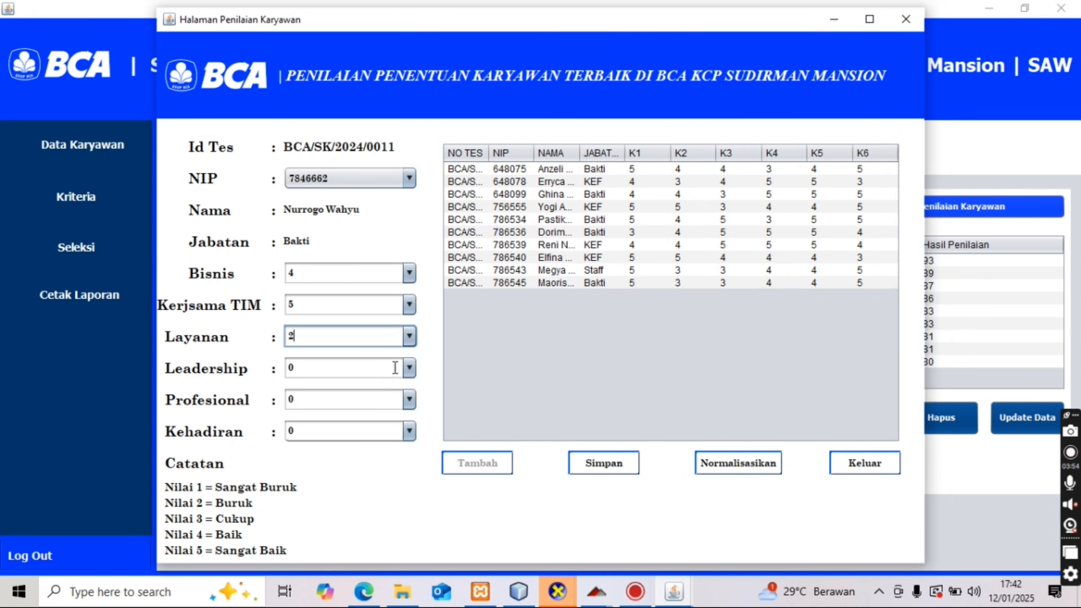
- Score Leadership 3, Profesional 3 and Kehadiran 5
click(410, 368)
click(362, 434)
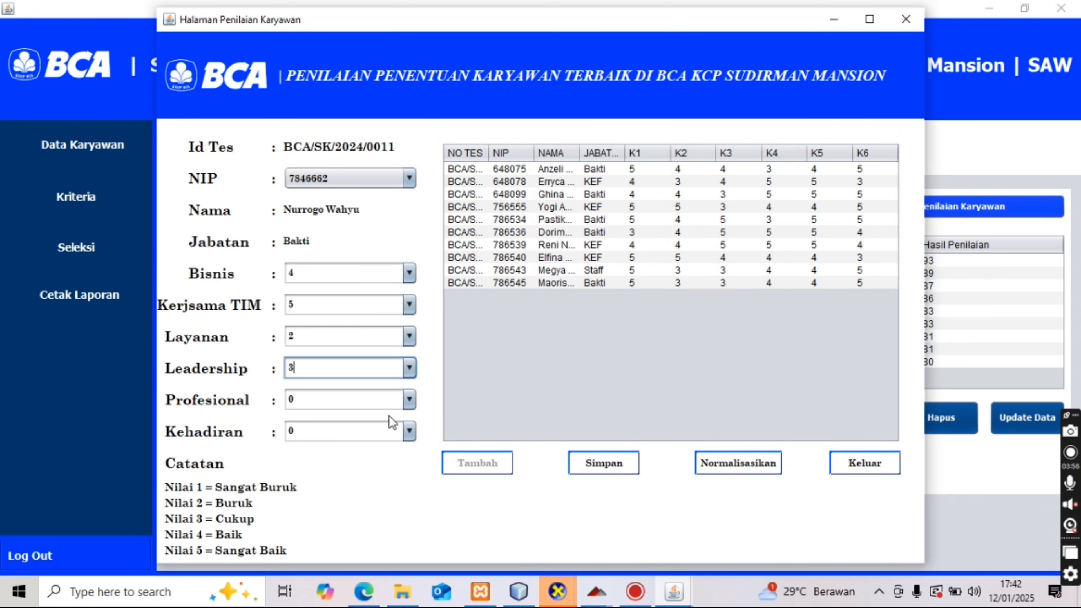
click(409, 400)
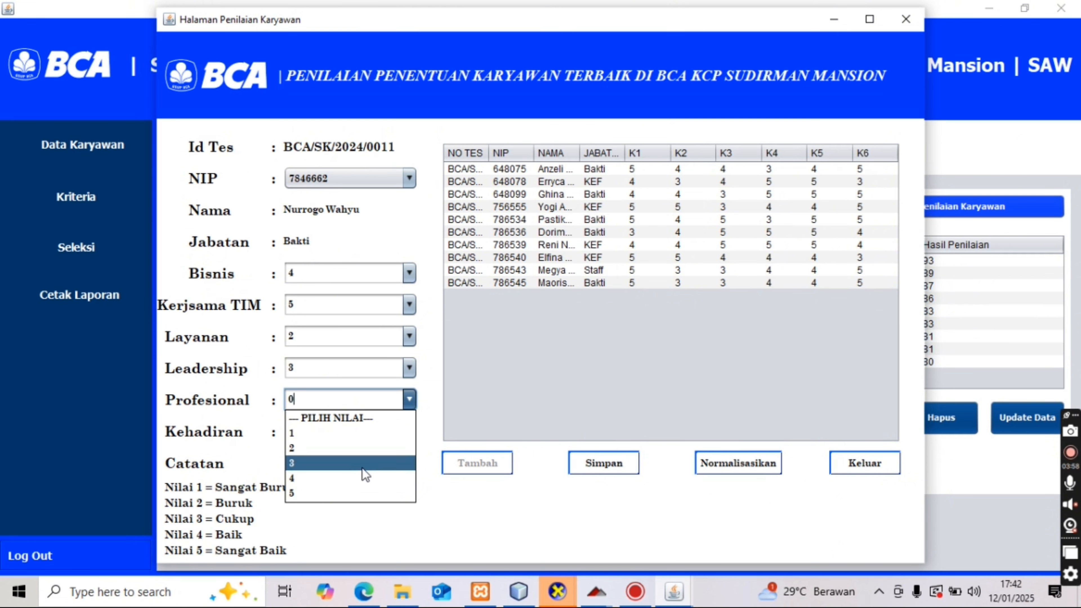
click(362, 467)
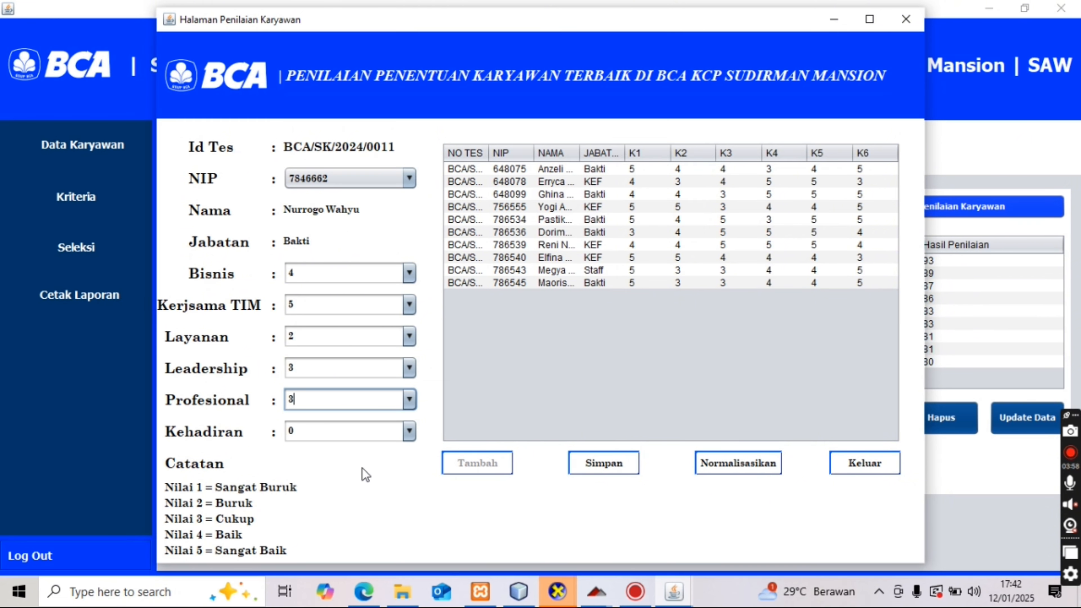
click(408, 431)
click(355, 524)
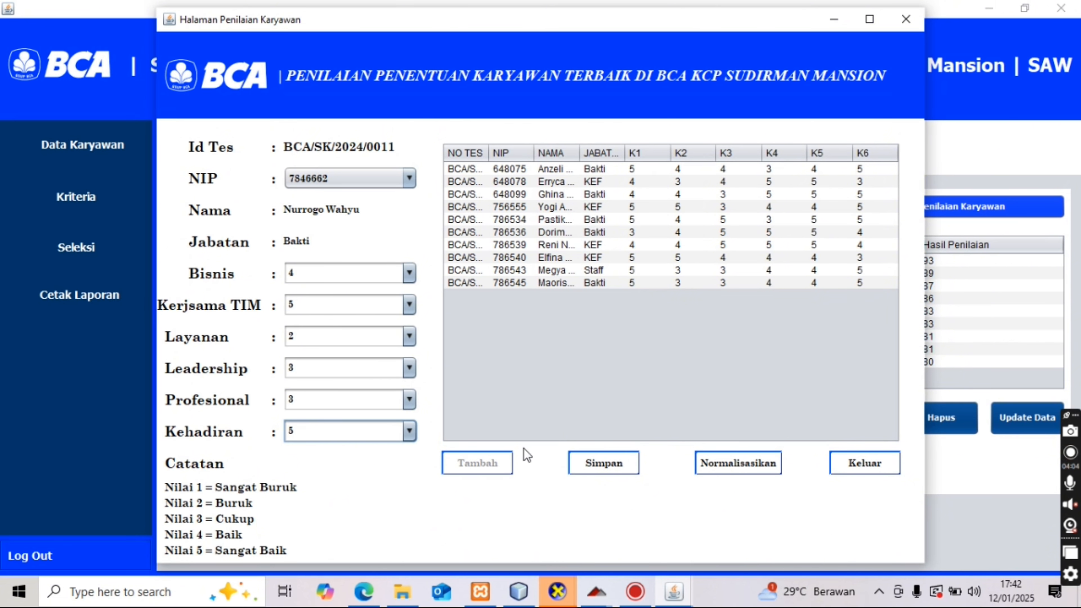
- Save the Bakti employee's assessment and open the Hasil Penilaian normalization window
click(595, 465)
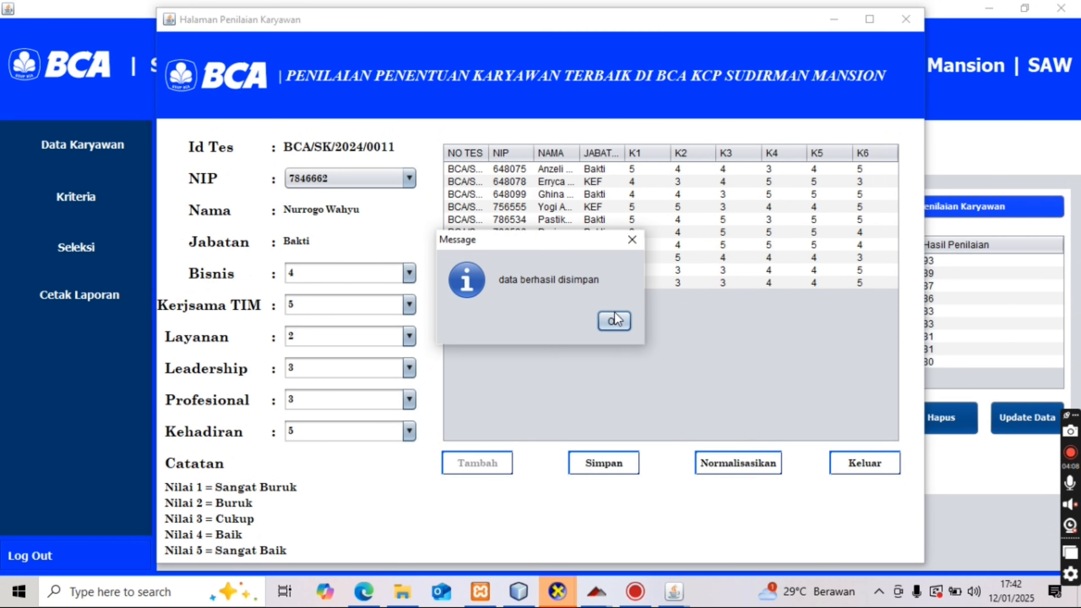
click(615, 315)
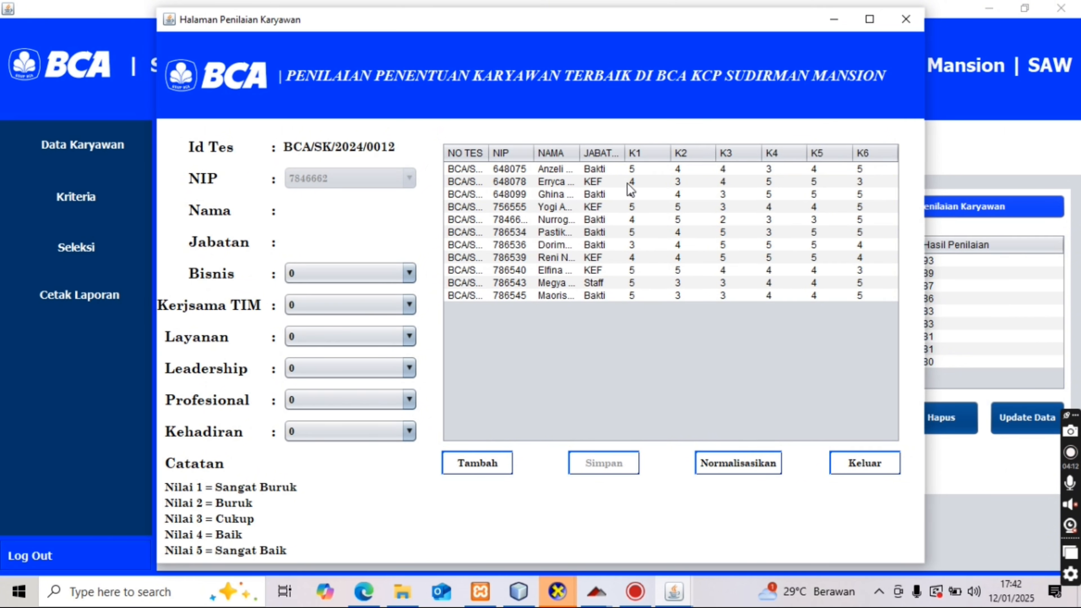
click(733, 469)
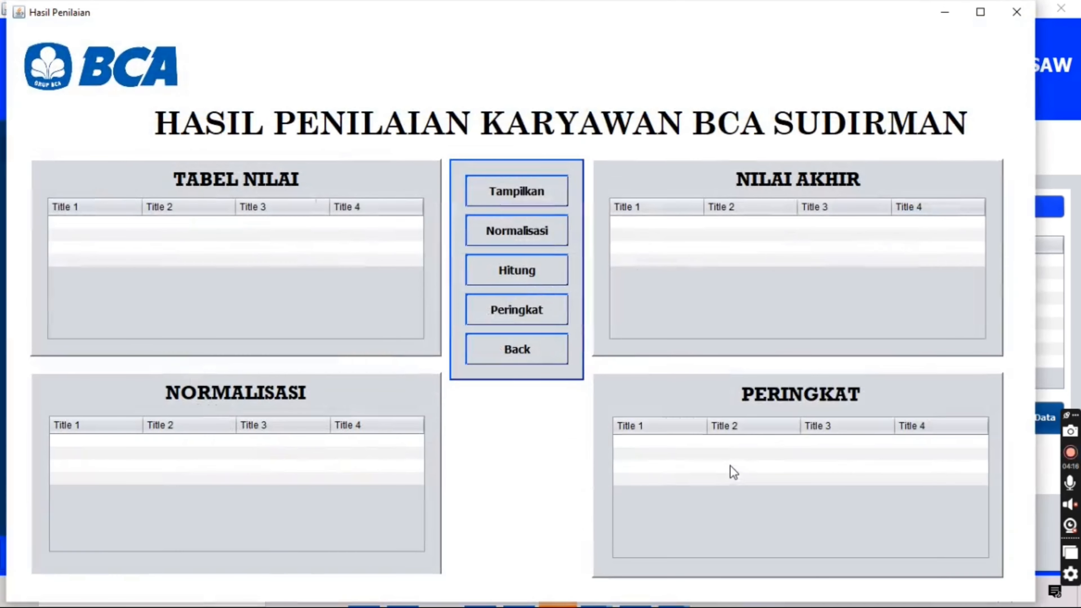